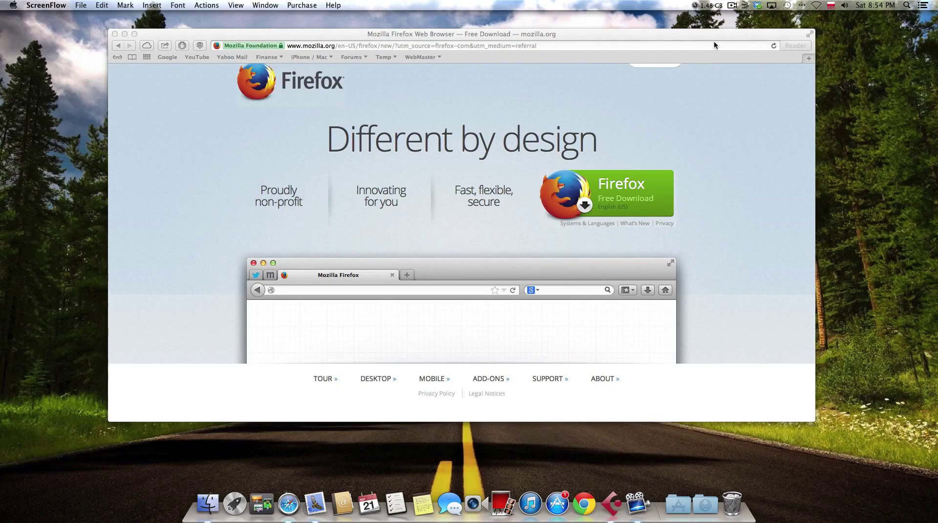
Bring the Safari window showing mozilla.org's Firefox free download page to the front
left_click_drag(587, 34, 584, 29)
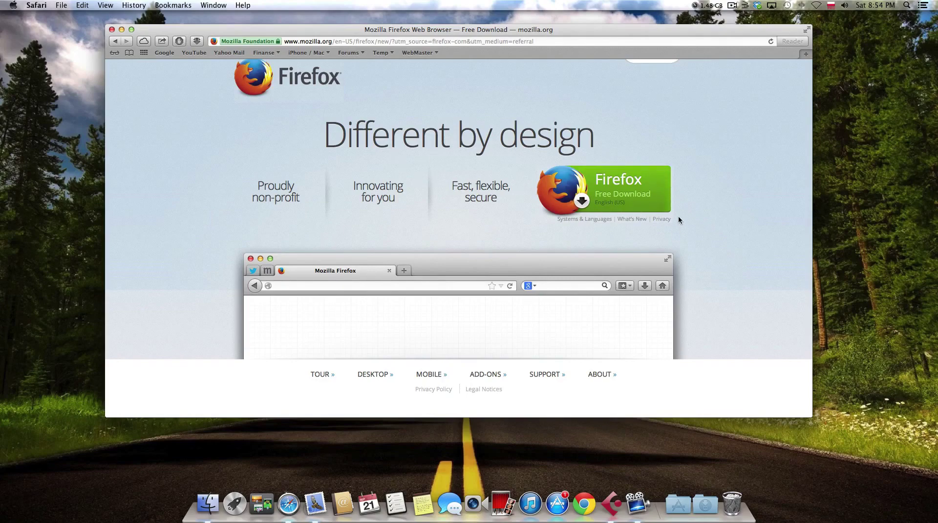
Download Firefox 24.0.dmg from mozilla.org and open the disk image
left_click(624, 203)
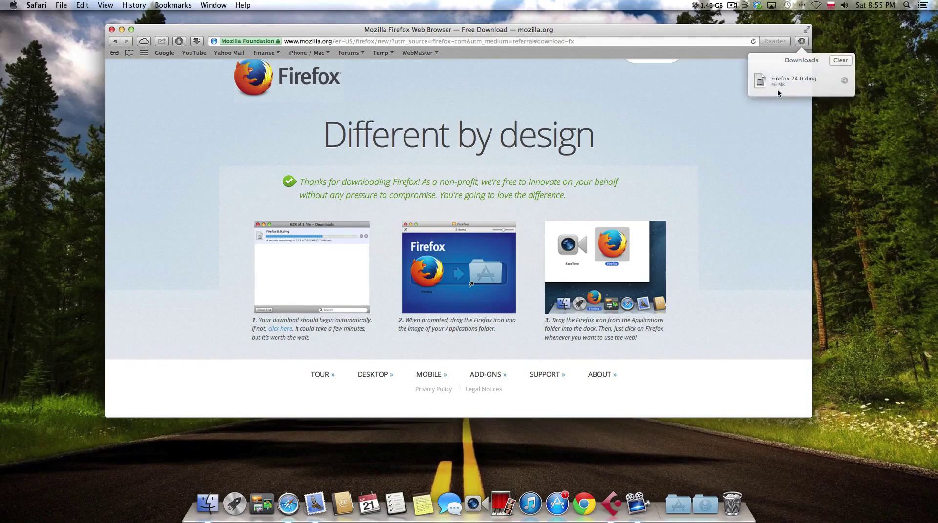
left_click(778, 91)
double_click(783, 88)
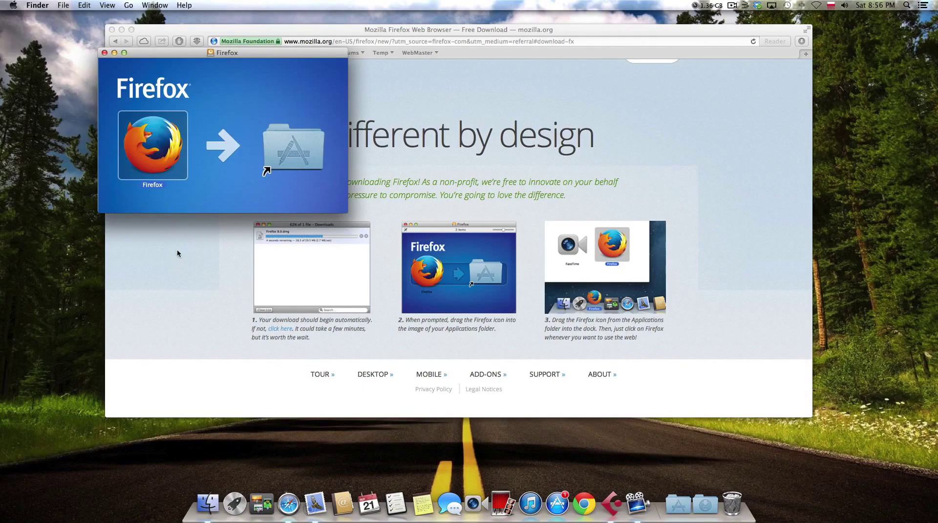
Copy Firefox into Applications, close the installer, and add Firefox to the Dock
left_click_drag(145, 159, 283, 154)
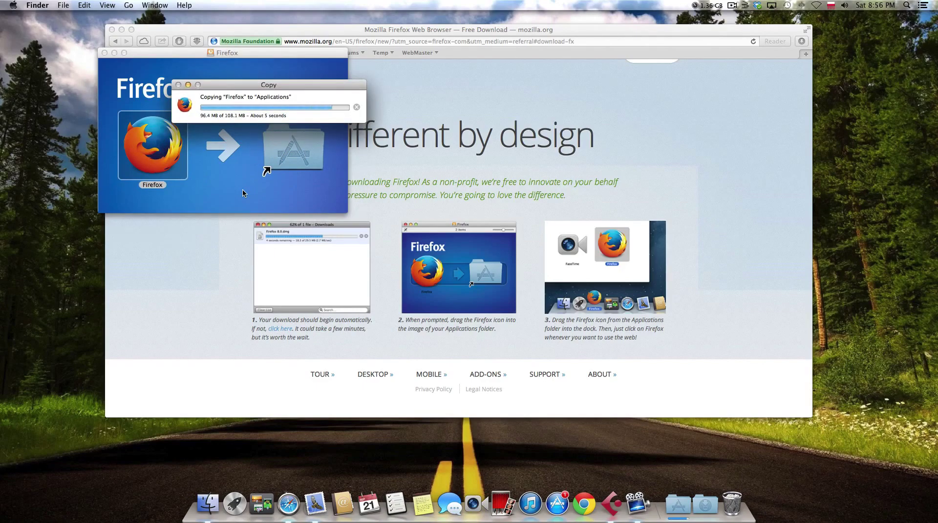
left_click(104, 53)
left_click(677, 504)
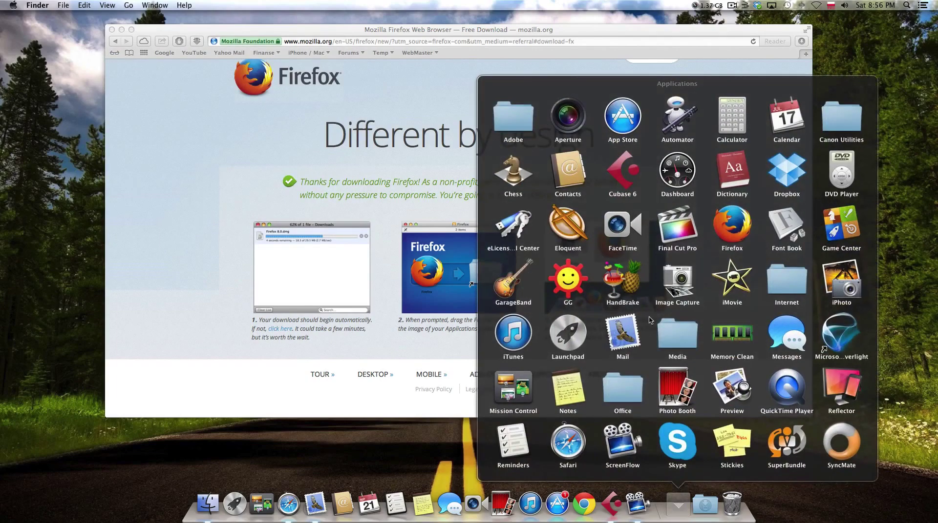
left_click_drag(745, 229, 651, 499)
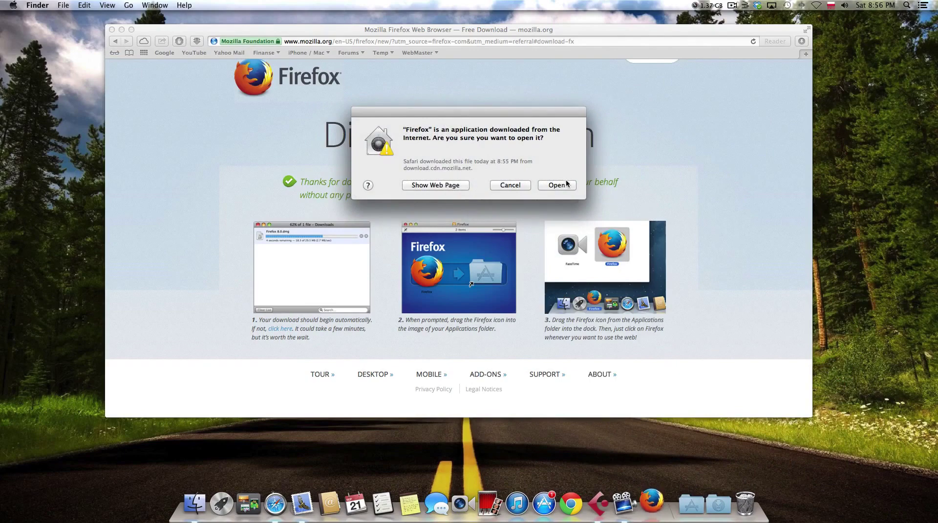
Confirm opening Firefox, import nothing, and decline making it the default browser
left_click(556, 185)
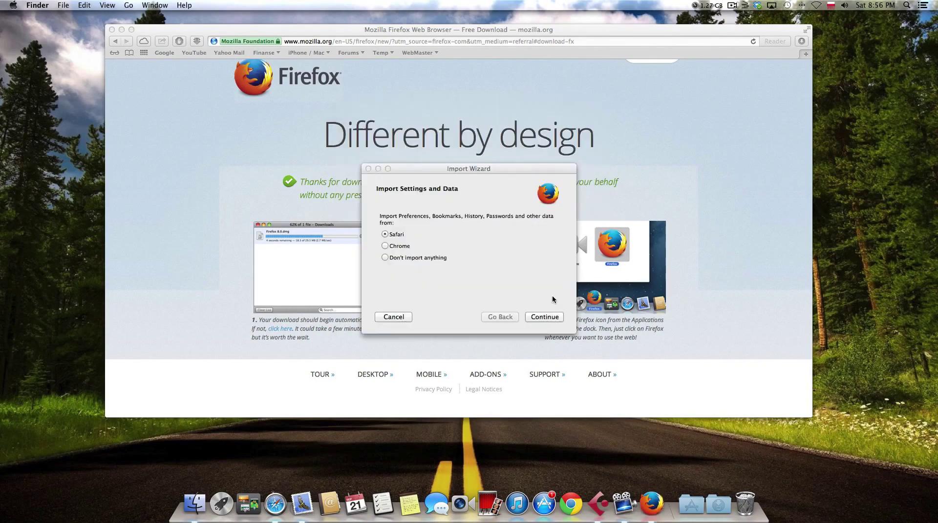
left_click(403, 258)
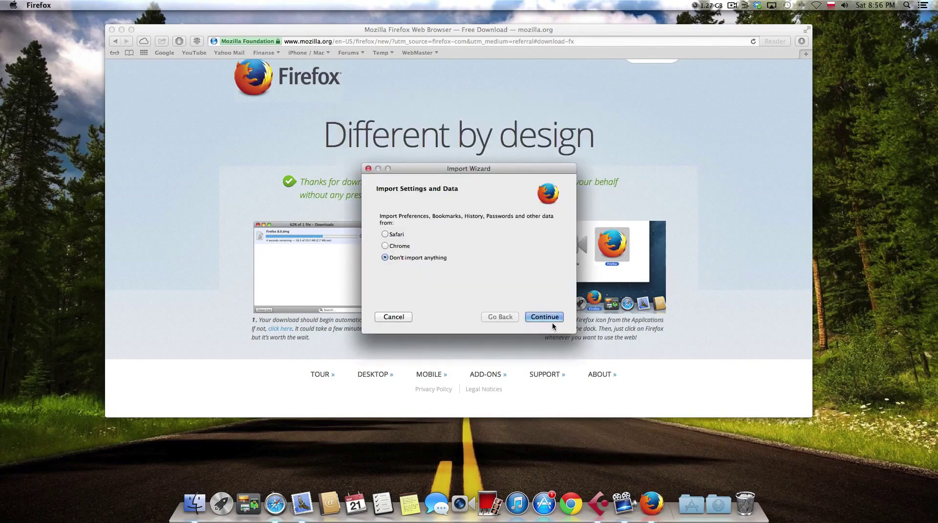
left_click(550, 319)
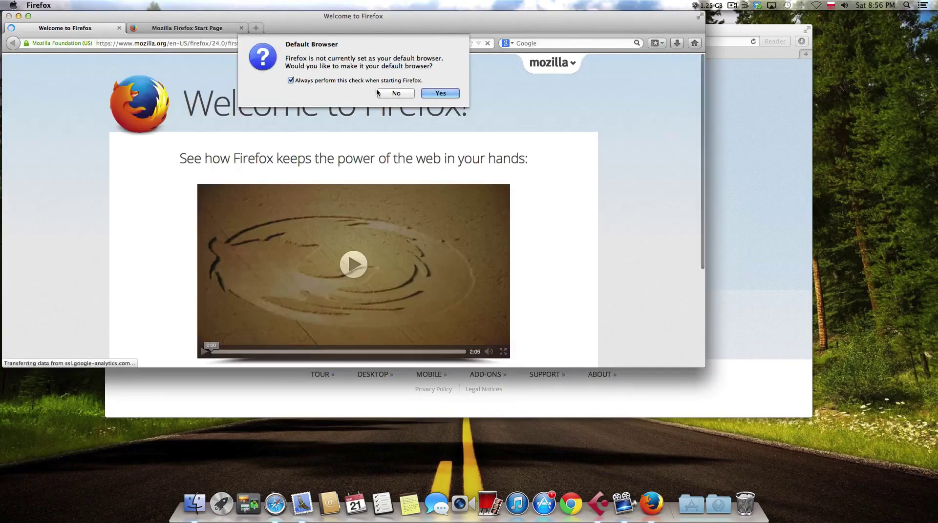
left_click(373, 81)
left_click(380, 93)
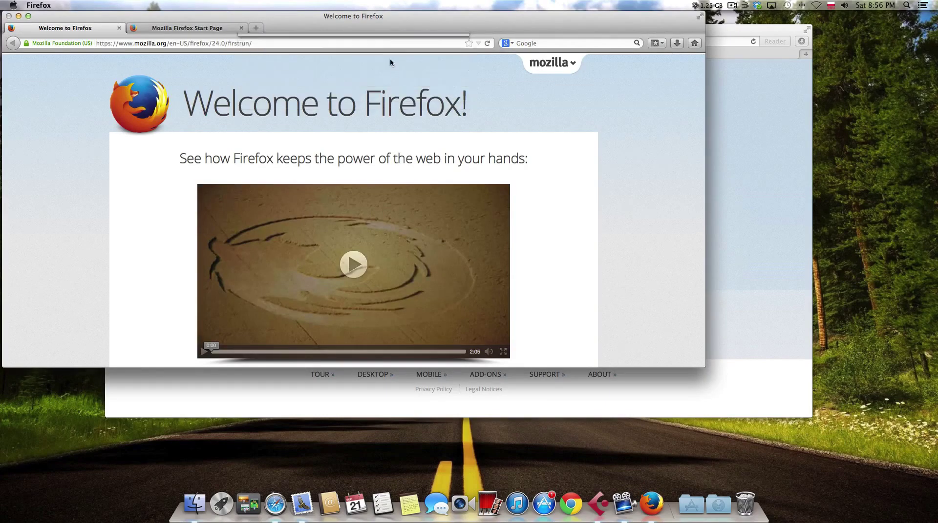
Reposition the Firefox window and close the Welcome to Firefox tab
left_click_drag(385, 22, 482, 49)
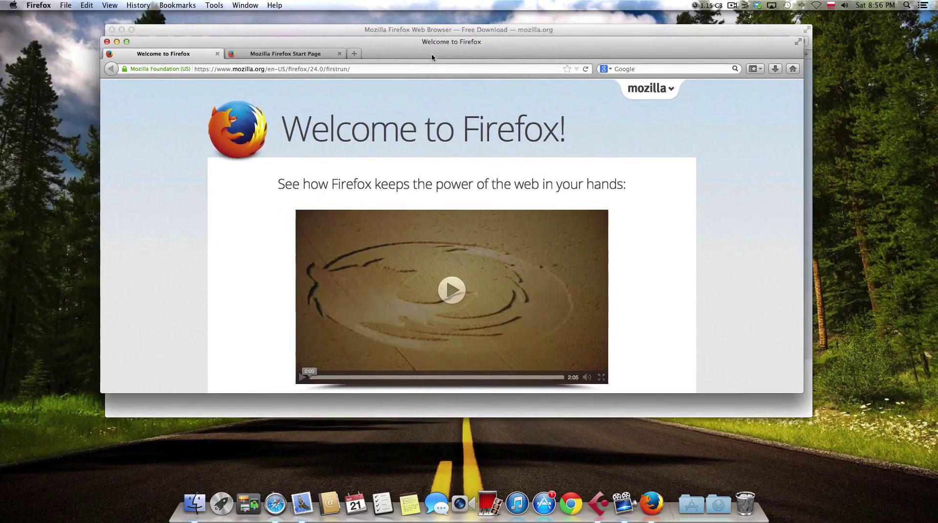
left_click_drag(425, 51, 434, 59)
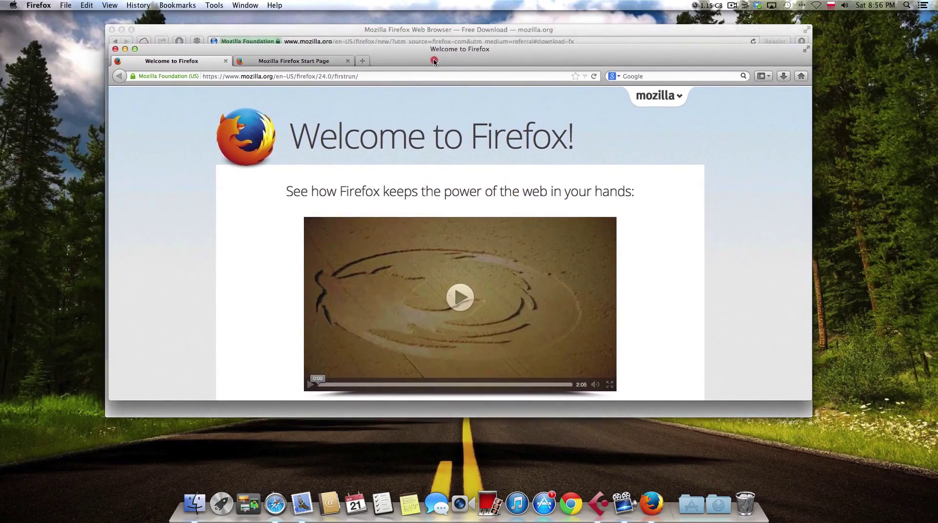
left_click(315, 64)
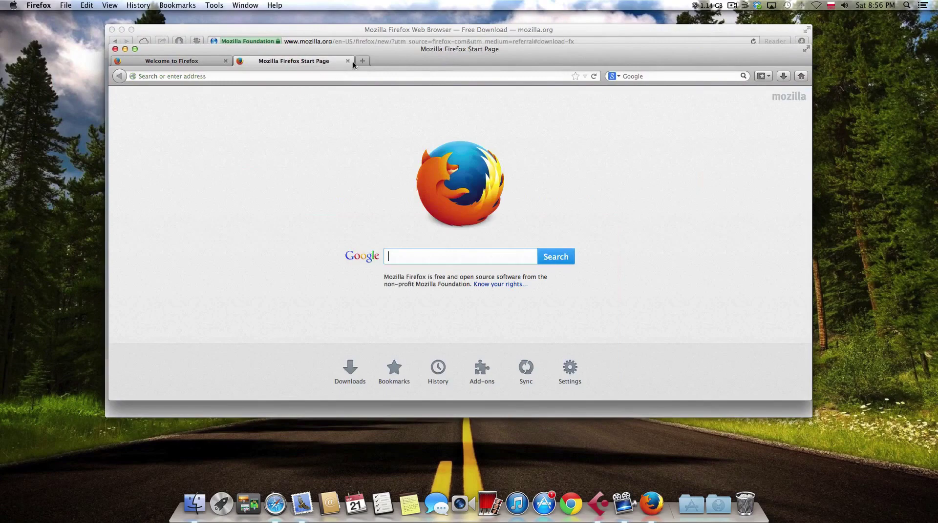
left_click(225, 60)
left_click(231, 73)
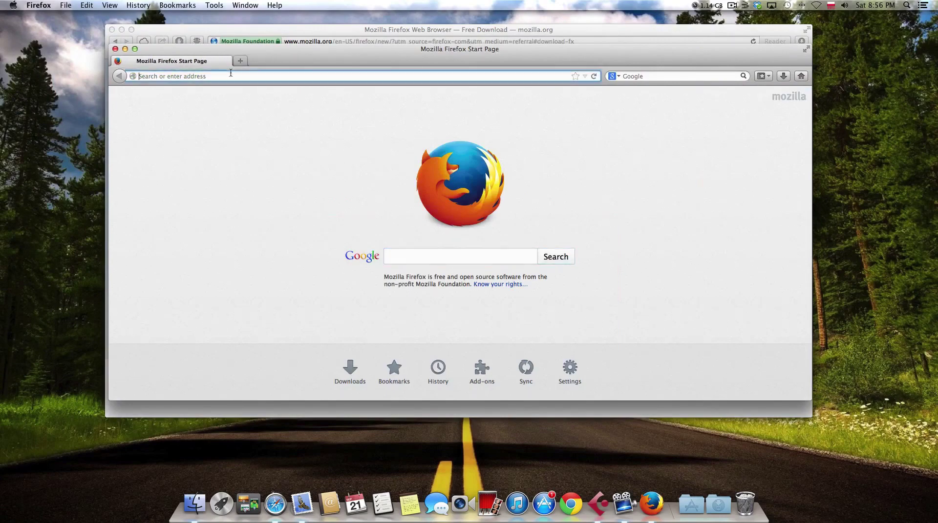
Load the stefansundin.com Copy YouTube Annotations page and follow its Greasemonkey link
type("http://stefansundin.com/stuff/youtube/youtube-copy-annotations.html")
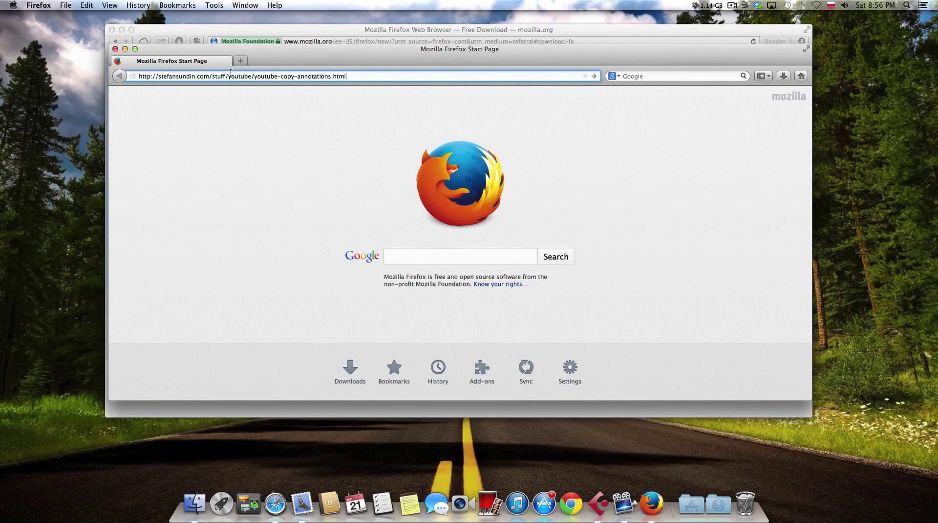
key("Return")
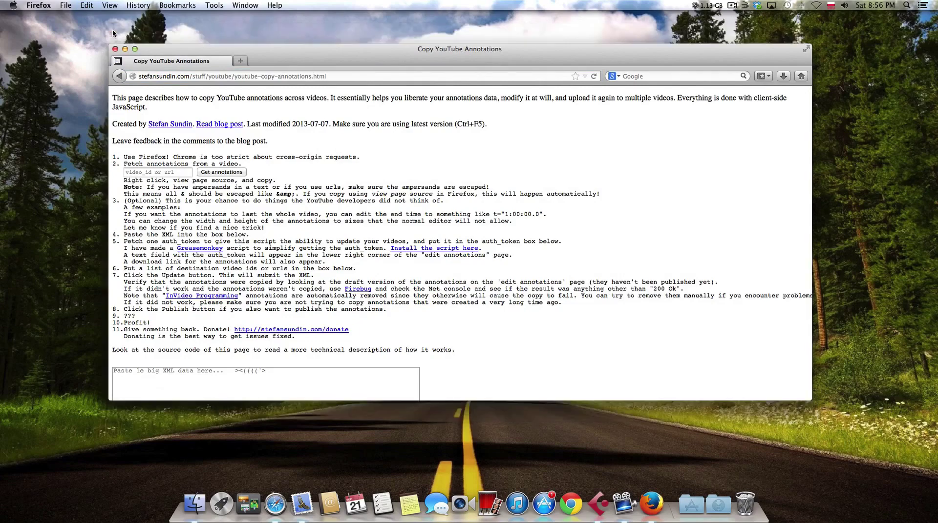
left_click(211, 246)
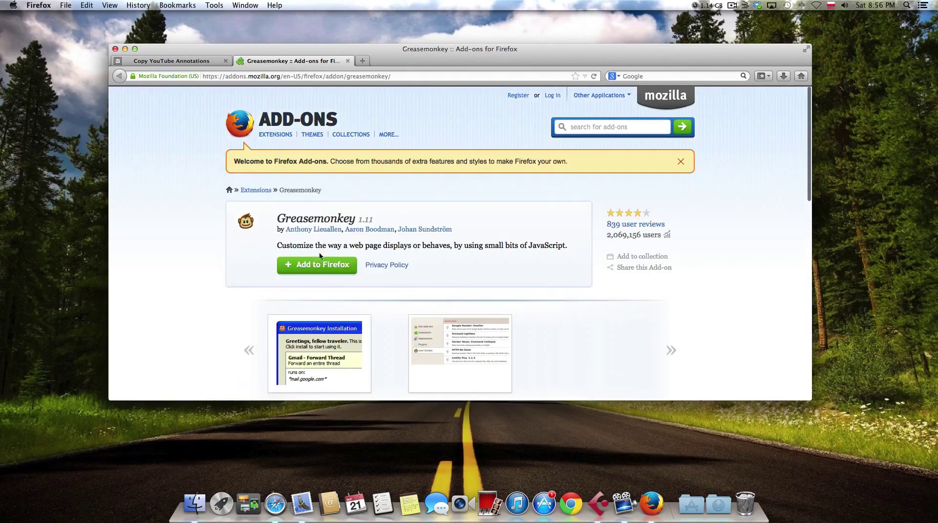
Install Greasemonkey 1.11, restart Firefox, and close the Greasespot welcome tab
left_click(313, 271)
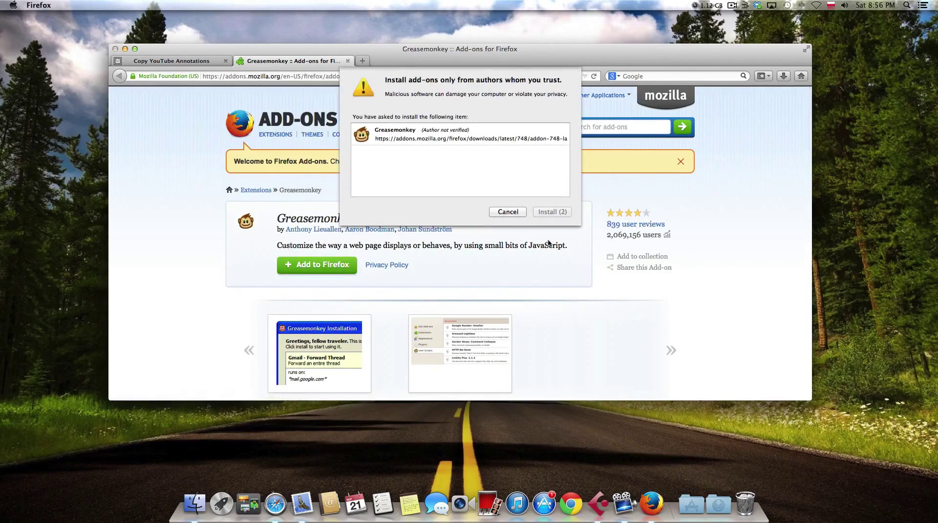
left_click(549, 213)
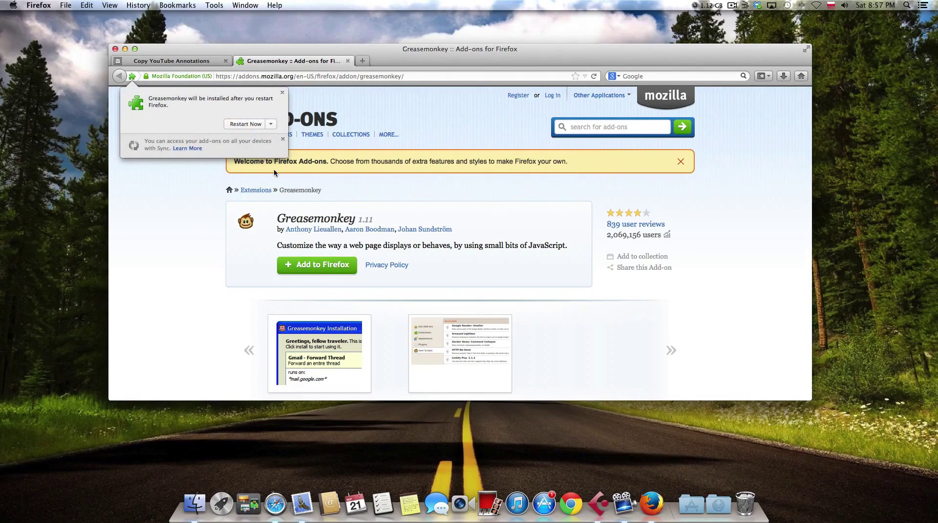
left_click(240, 125)
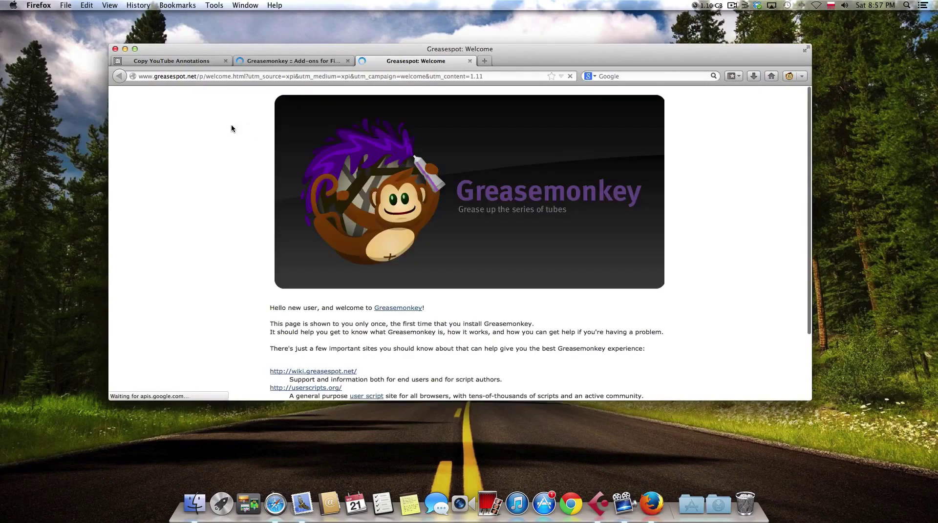
left_click(470, 61)
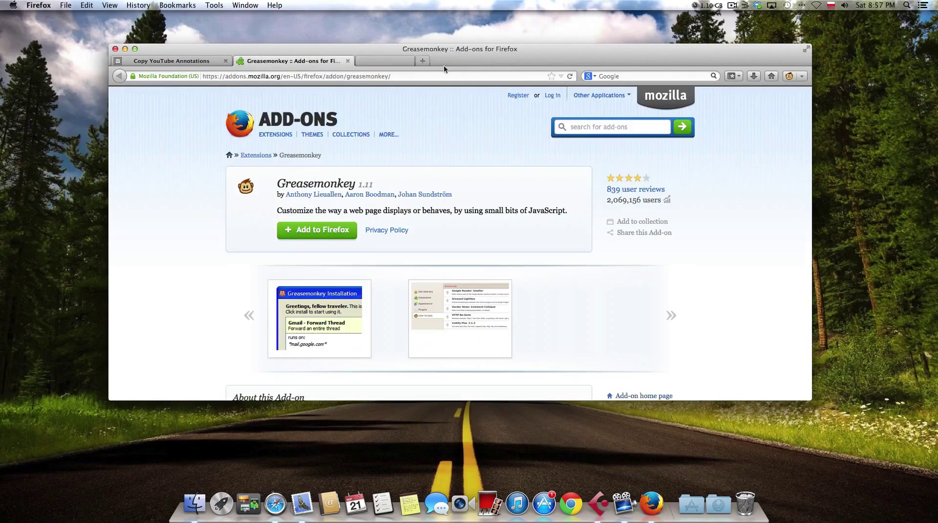
Install the 'YouTube auth_token' user script through Greasemonkey, then start a new tab
left_click(346, 60)
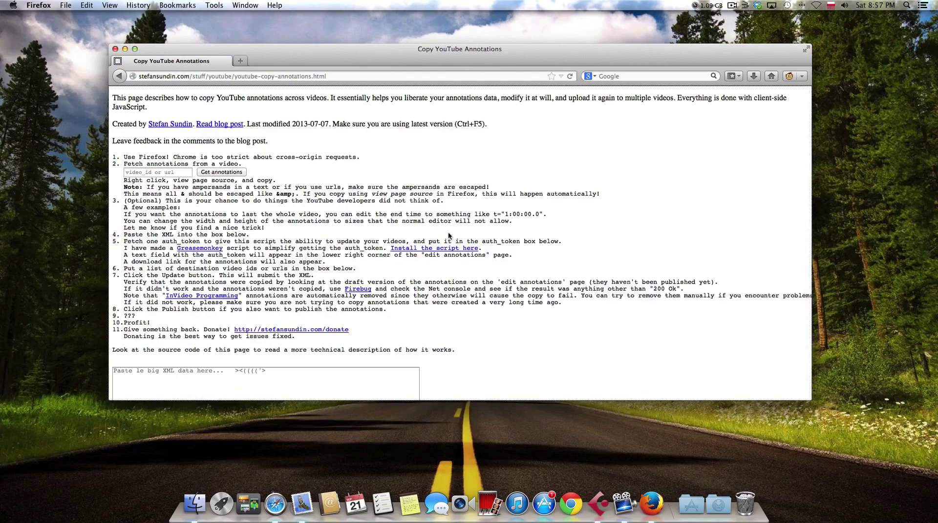
left_click(448, 250)
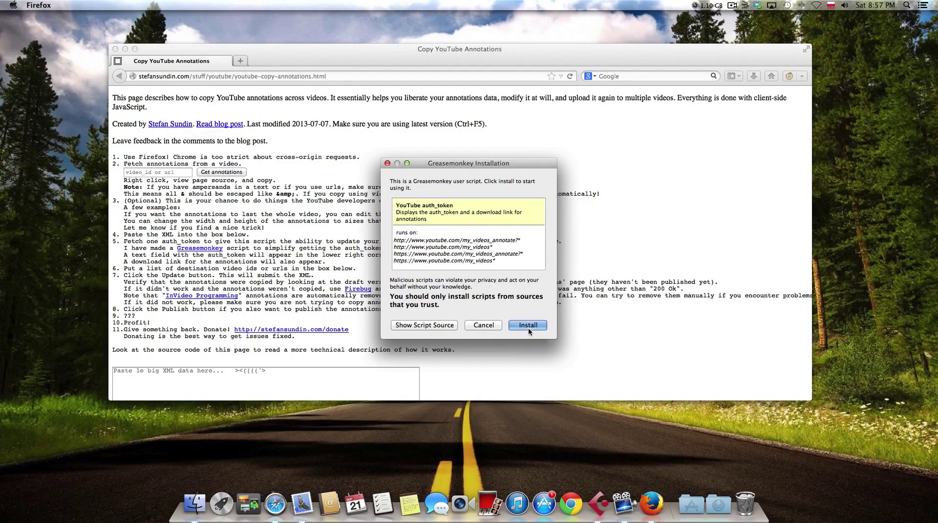
left_click(528, 325)
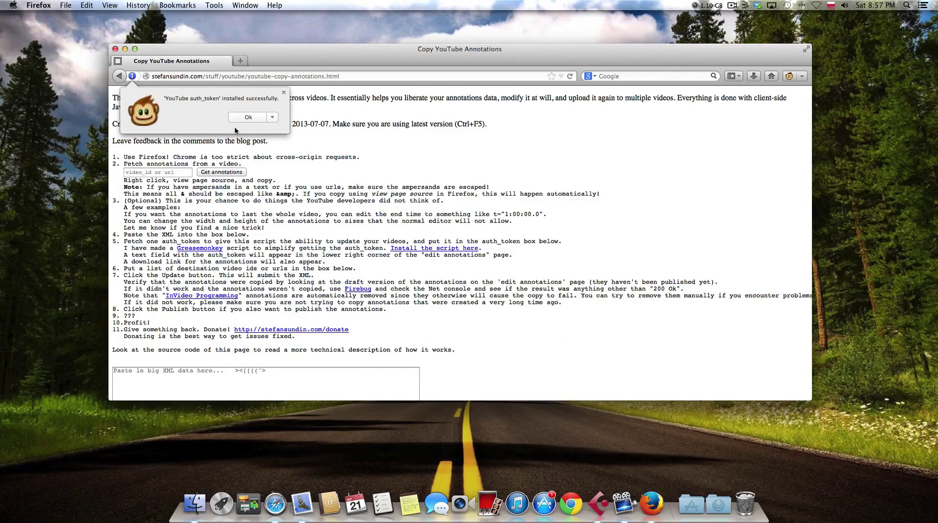
left_click(247, 118)
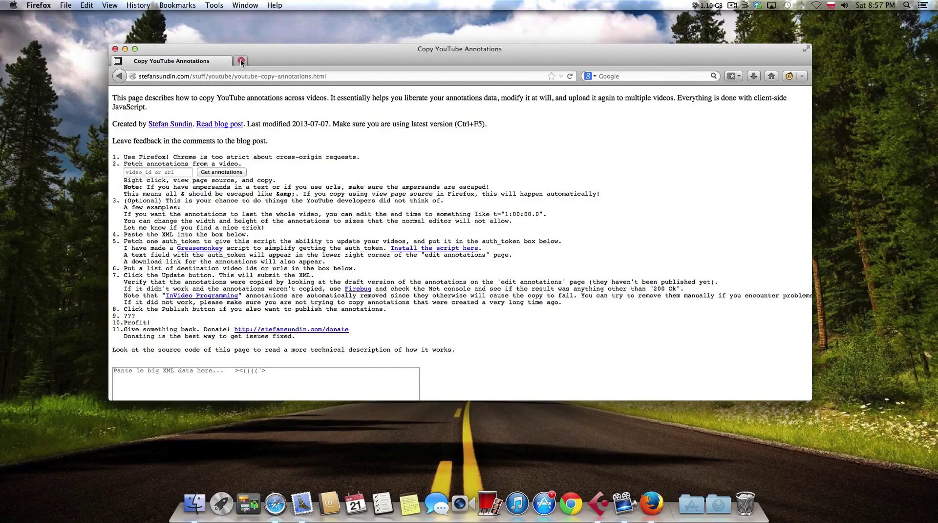
left_click(241, 61)
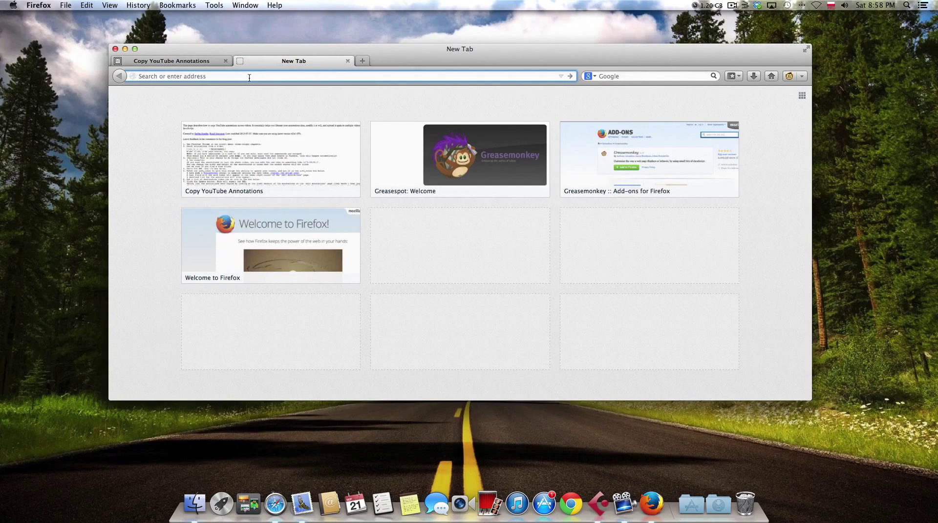
Load youtube.com and go to the Video Manager uploads list
type("youtube.com")
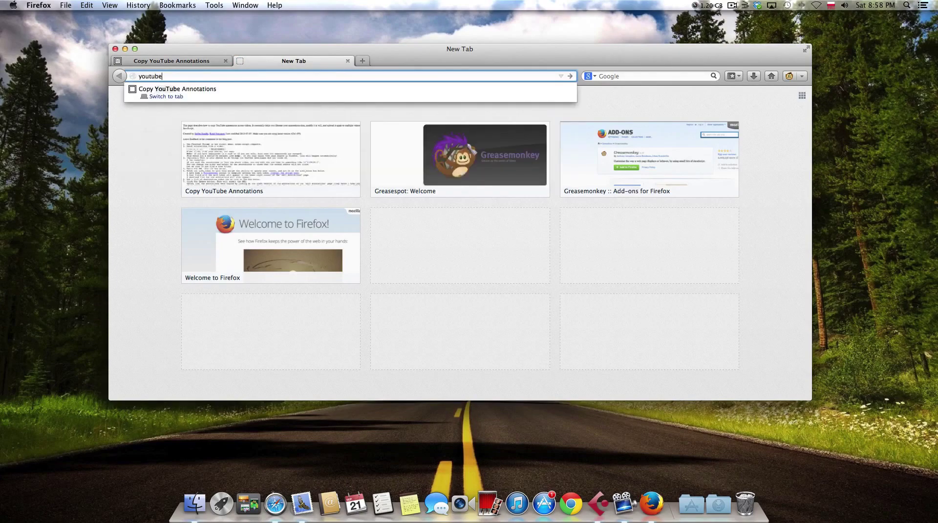
key("Return")
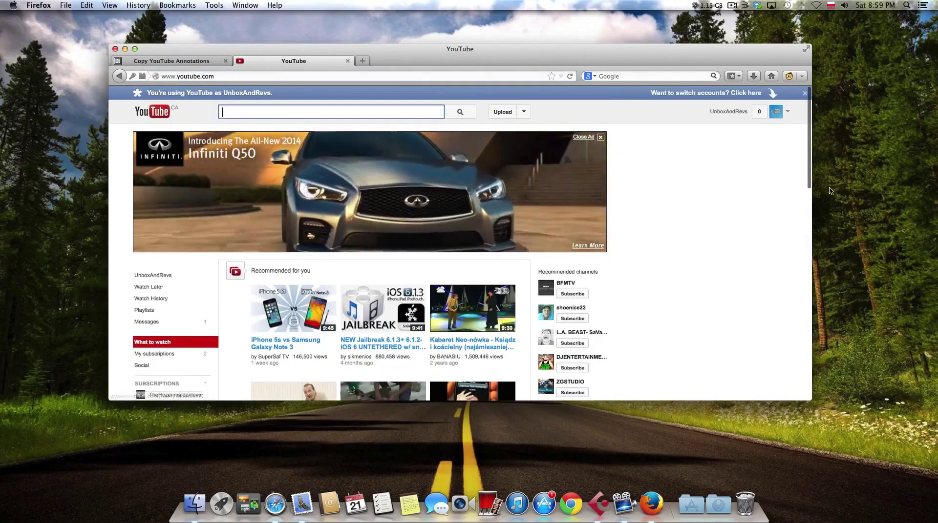
left_click(725, 112)
left_click(640, 150)
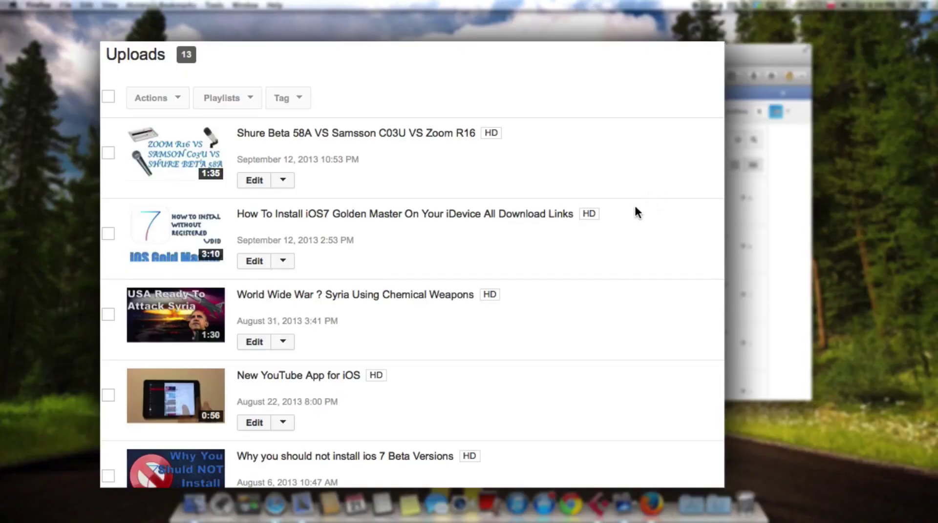
scroll(635, 208, "down", 10)
scroll(635, 208, "up", 10)
scroll(635, 212, "down", 10)
scroll(635, 212, "up", 7)
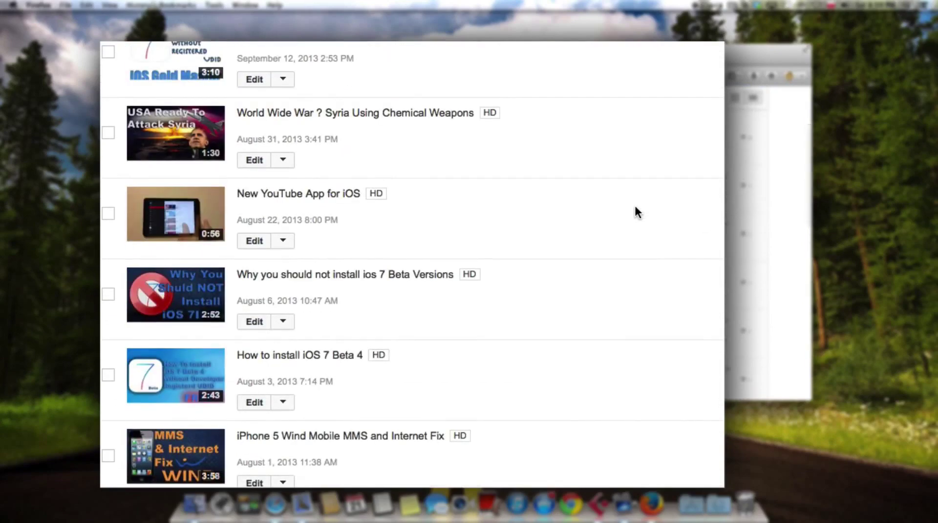
Open the Annotations editor for the 'New YouTube App for iOS' upload
left_click(282, 241)
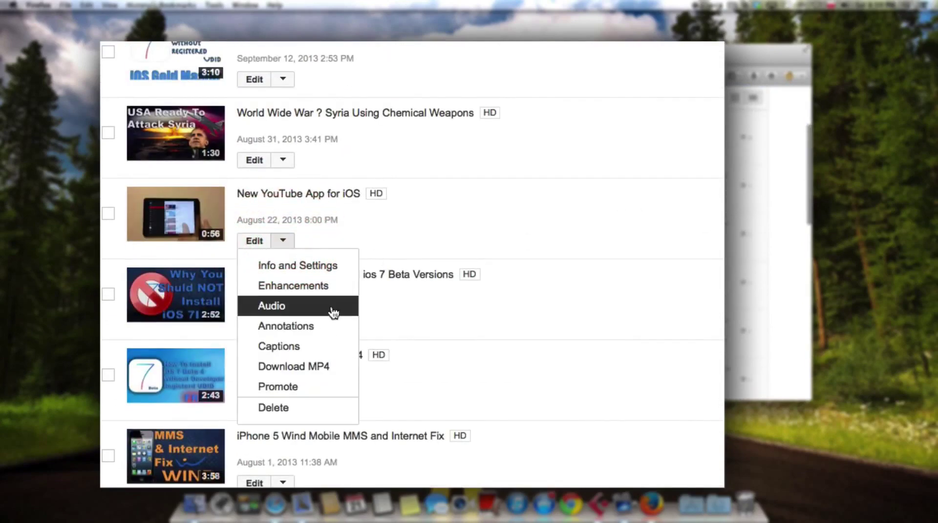
left_click(338, 324)
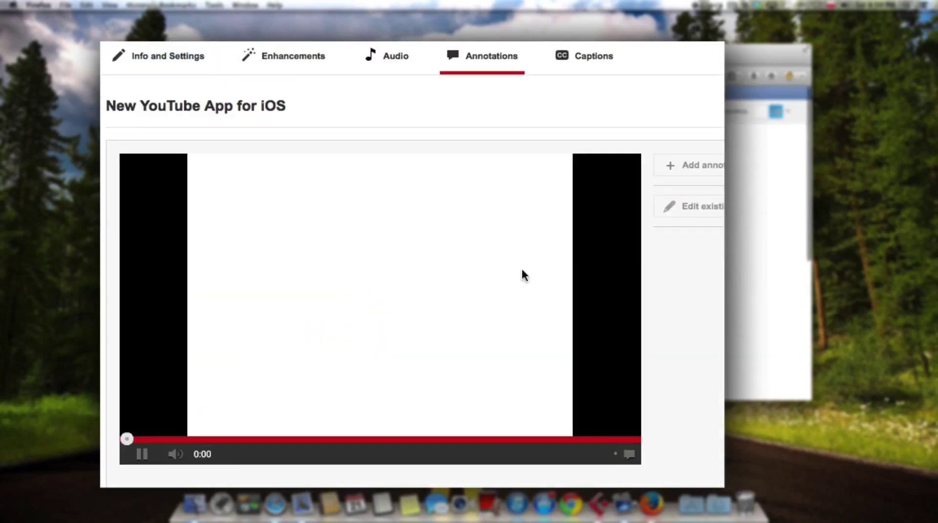
scroll(521, 267, "down", 3)
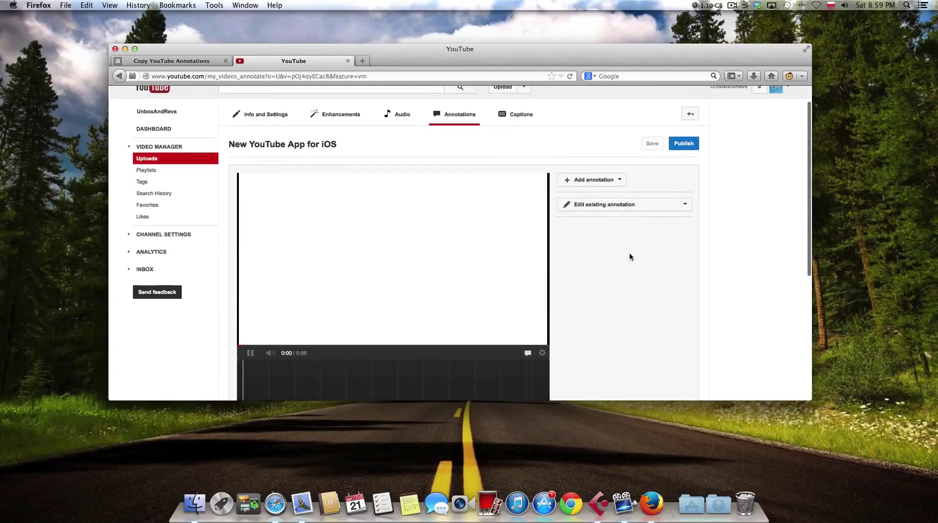
scroll(629, 253, "up", 1)
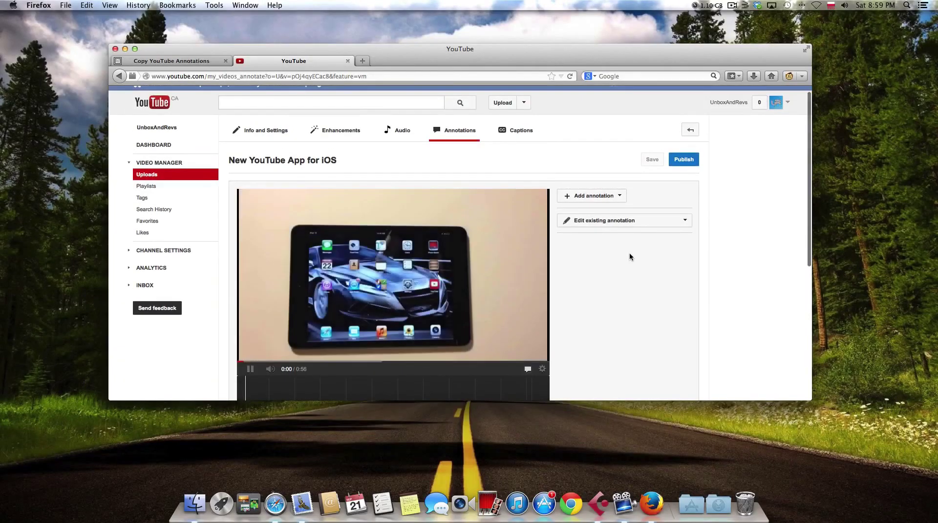
Add a 'Test' note at the video's top centre, lasting until 0:00:56.2
left_click(569, 196)
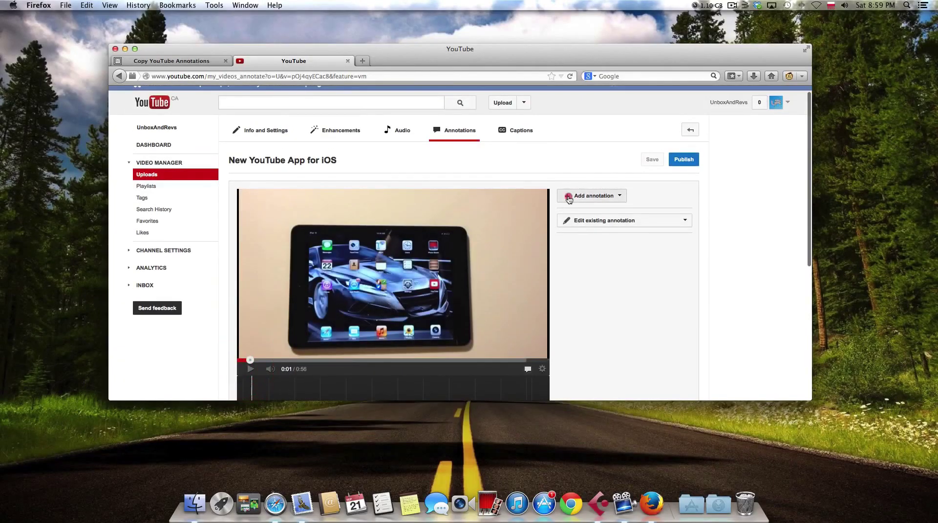
left_click(611, 219)
mouse_move(337, 208)
left_mouse_down()
mouse_move(418, 239)
mouse_move(440, 214)
left_mouse_up()
left_click(625, 290)
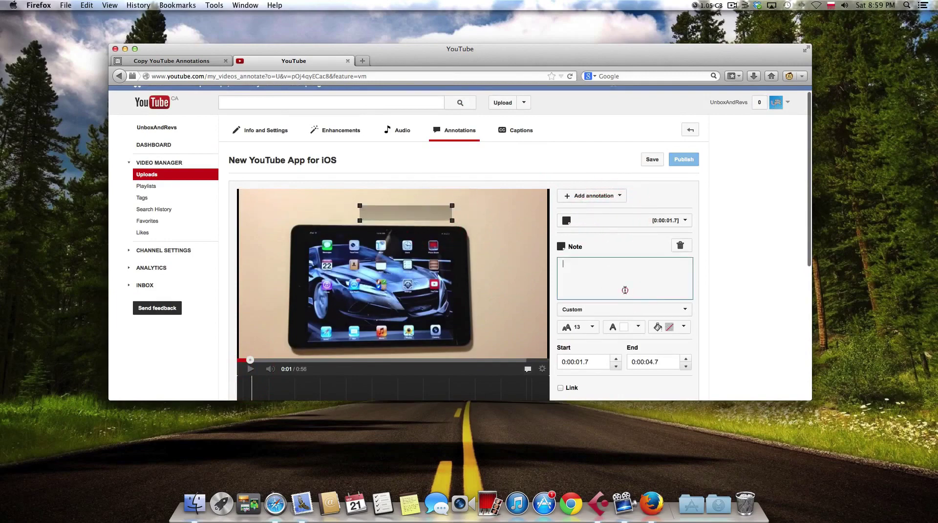
type("Test")
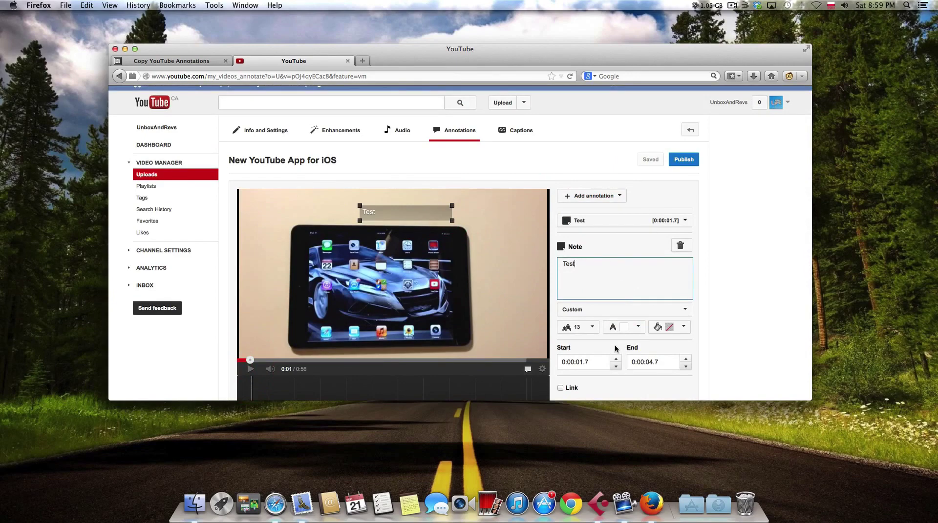
scroll(296, 333, "down", 5)
left_click_drag(266, 318, 603, 324)
Save and publish the annotations, then return to the Uploads list
scroll(719, 172, "up", 4)
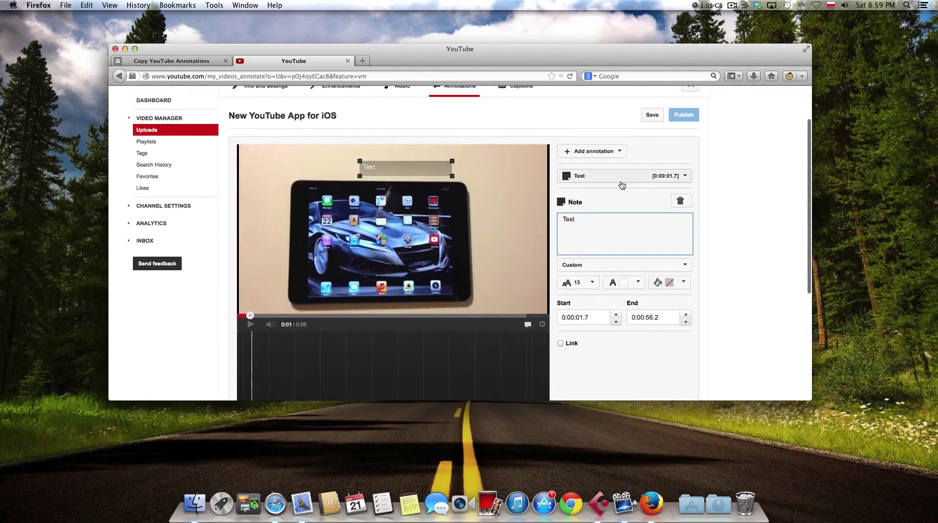
scroll(630, 193, "up", 2)
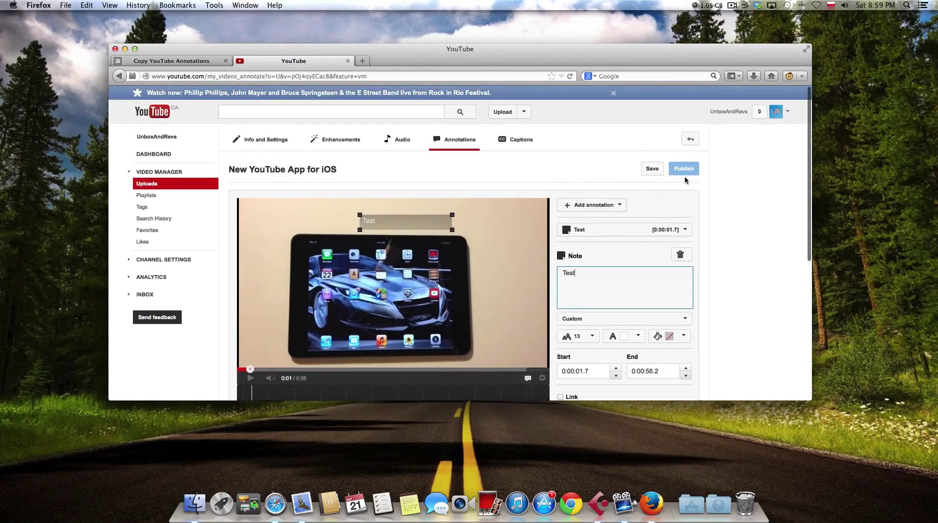
left_click(652, 169)
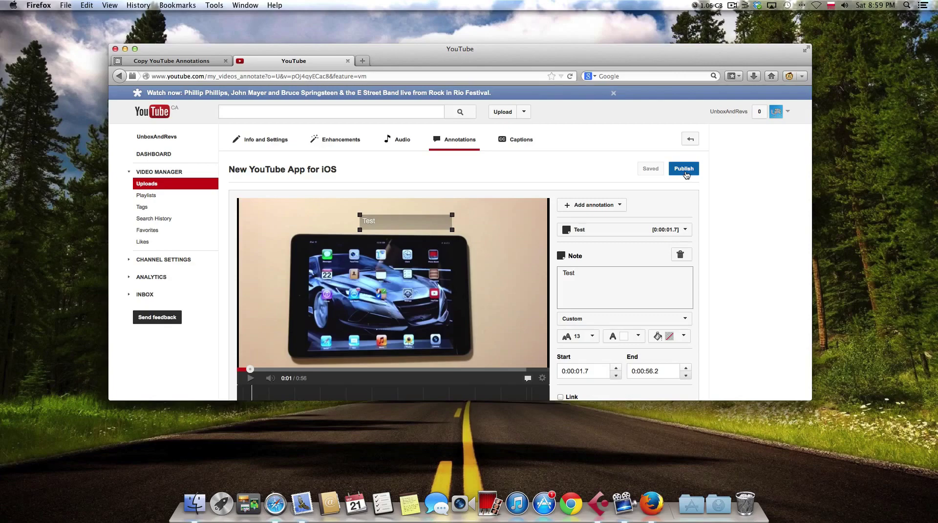
left_click(684, 170)
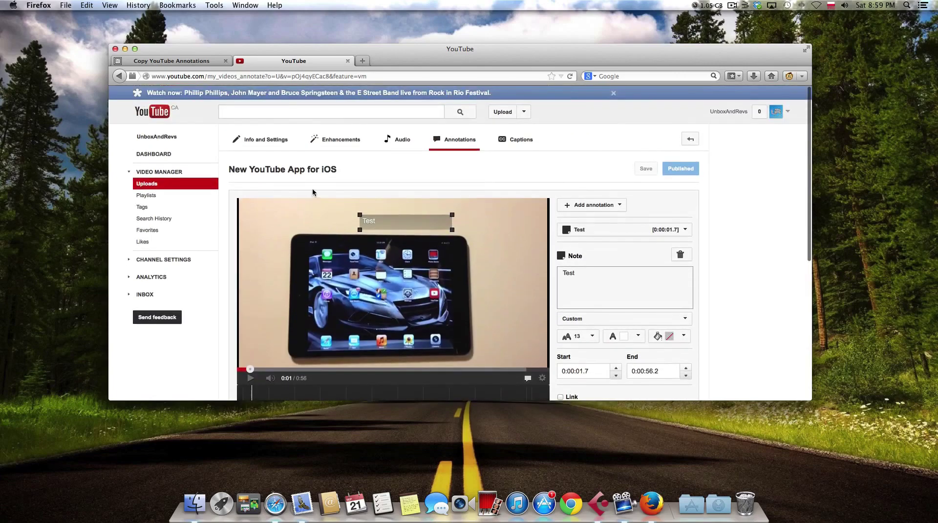
scroll(332, 220, "down", 5)
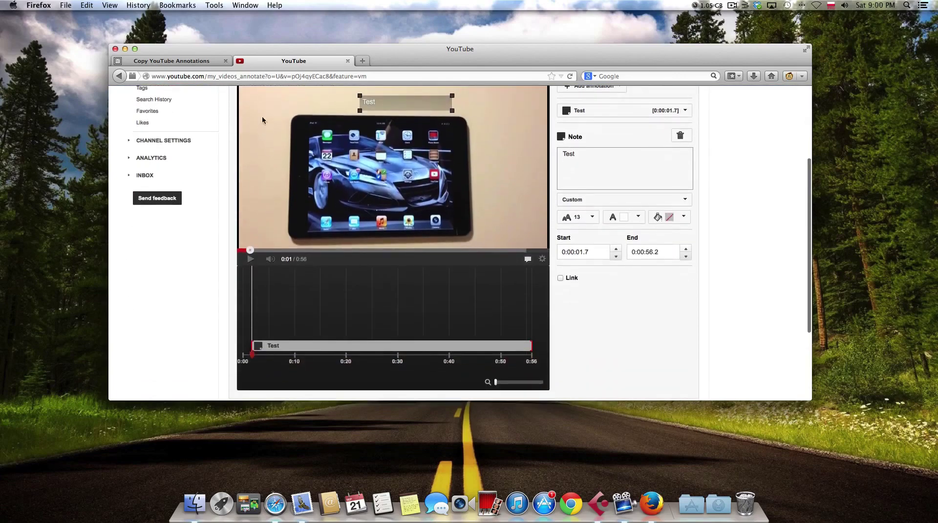
key("super+bracketleft")
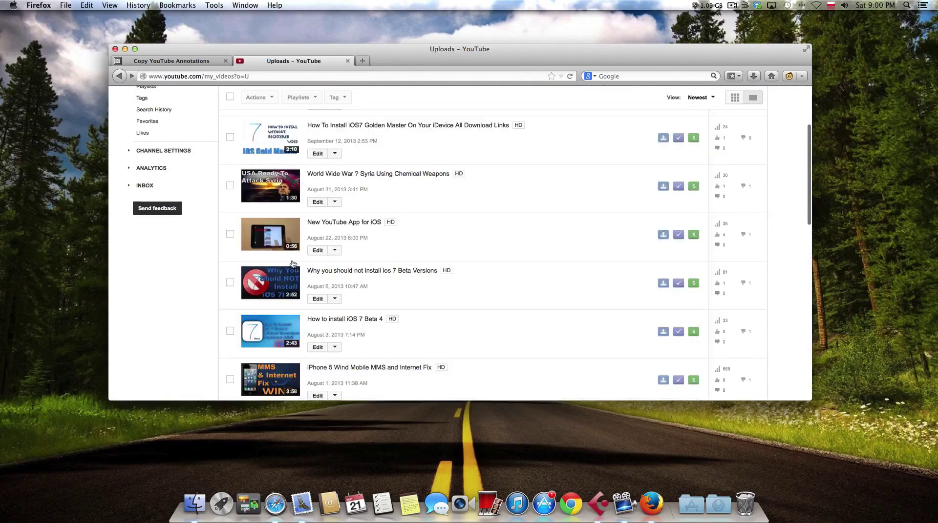
Copy the video ID after v= from the watch-page URL into the copy tool's ID field
left_click(349, 223)
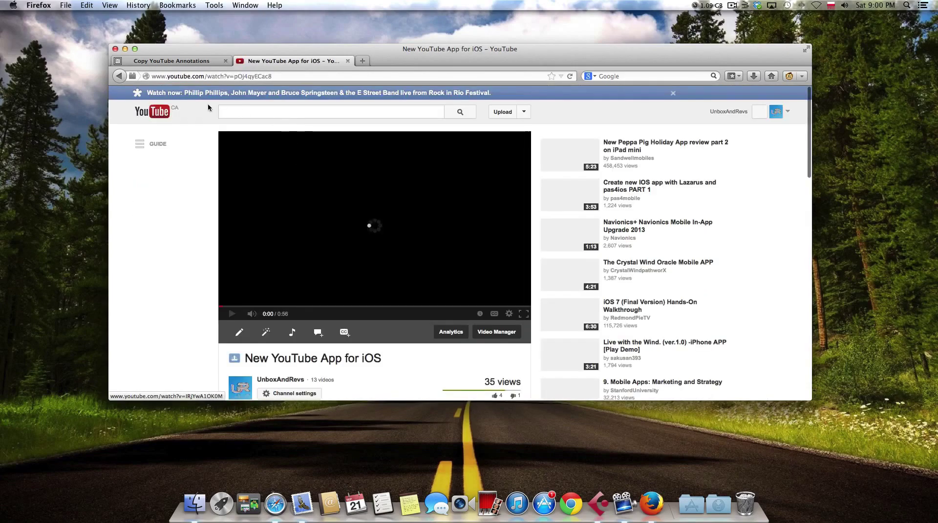
double_click(252, 76)
left_click(290, 76)
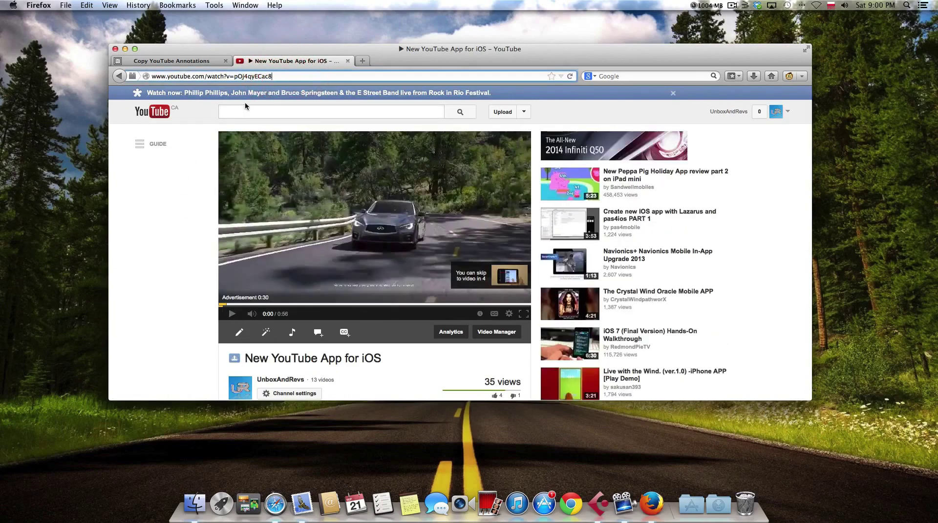
left_click_drag(233, 76, 280, 78)
key("super+c")
left_click(149, 61)
left_click(150, 171)
key("super+v")
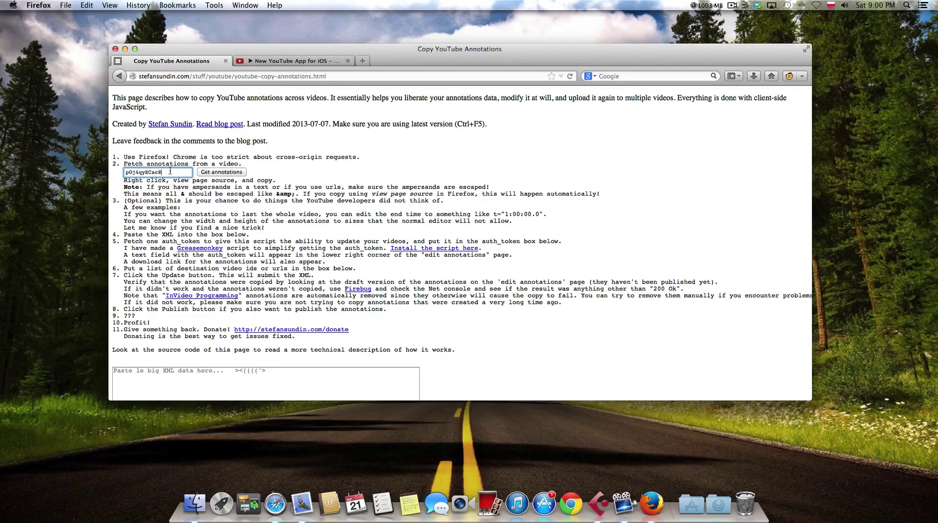
Fetch the video's annotation XML and copy its full page source
left_click(236, 173)
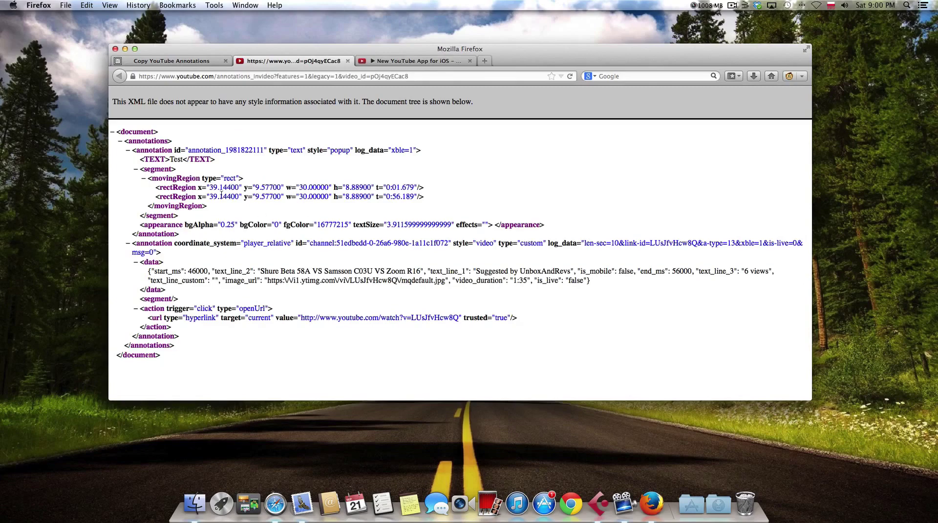
key("super+u")
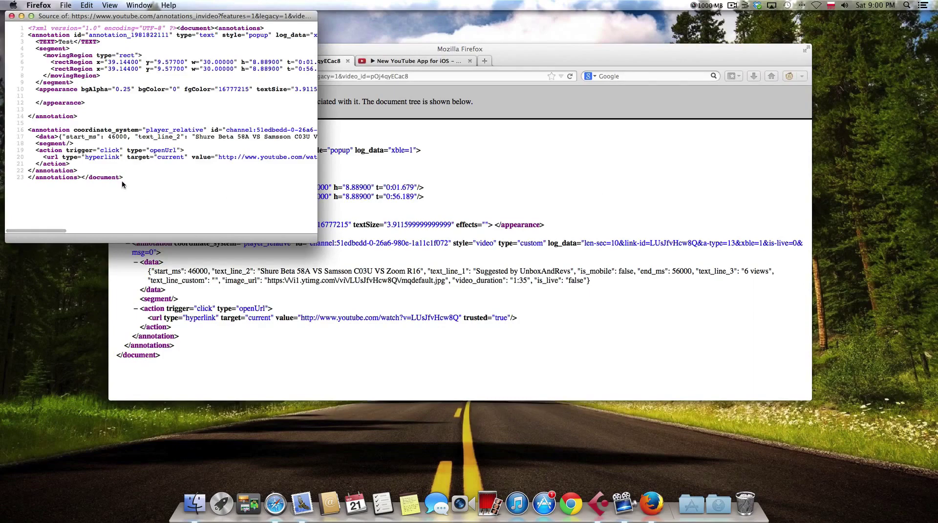
key("super+a")
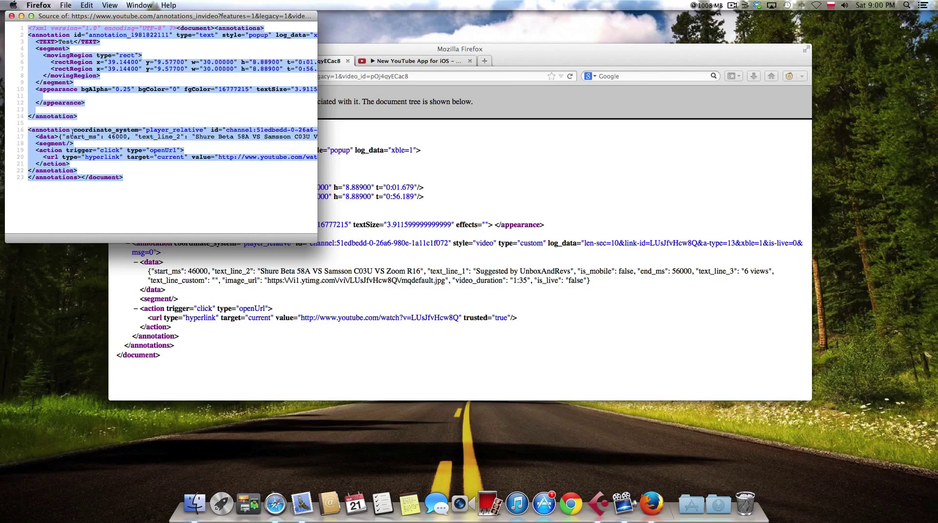
left_click(11, 16)
Paste the annotation XML into the copy tool's XML box
left_click(209, 60)
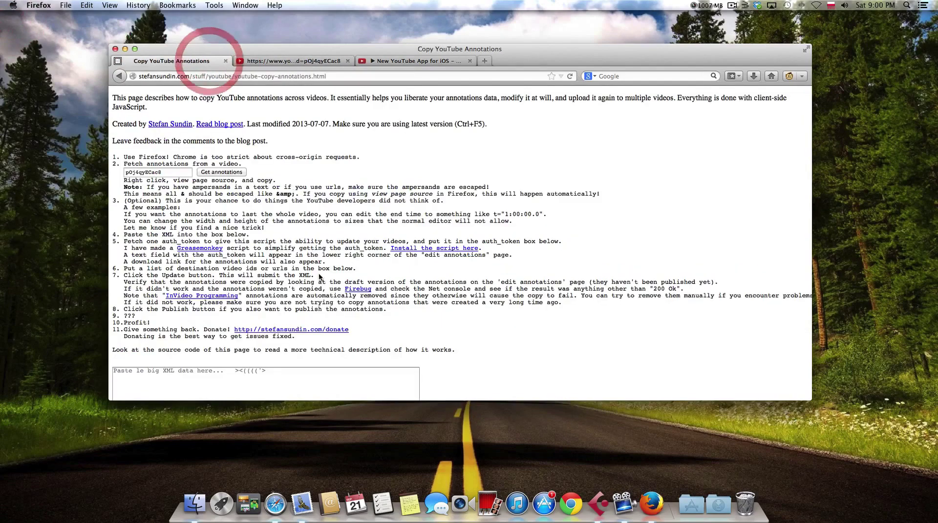
scroll(318, 264, "down", 5)
left_click(226, 228)
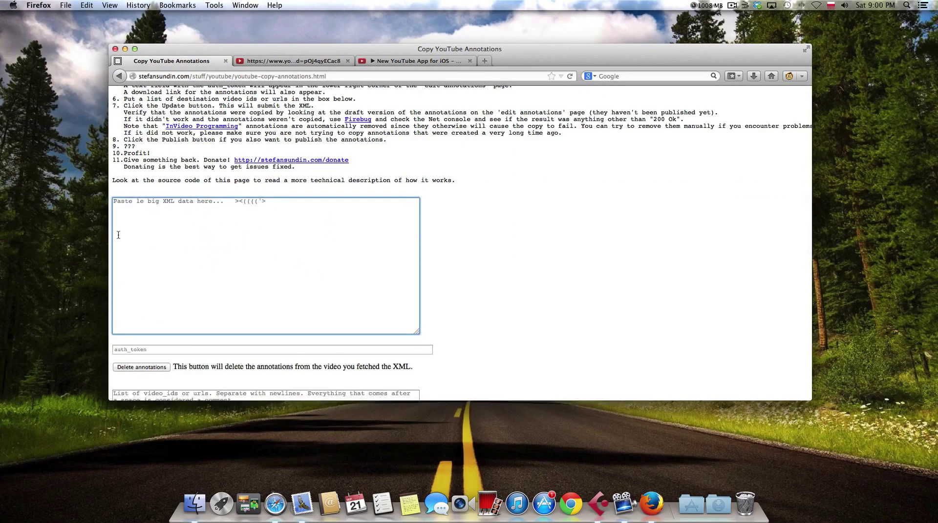
key("super+v")
scroll(388, 269, "up", 10)
scroll(388, 269, "up", 5)
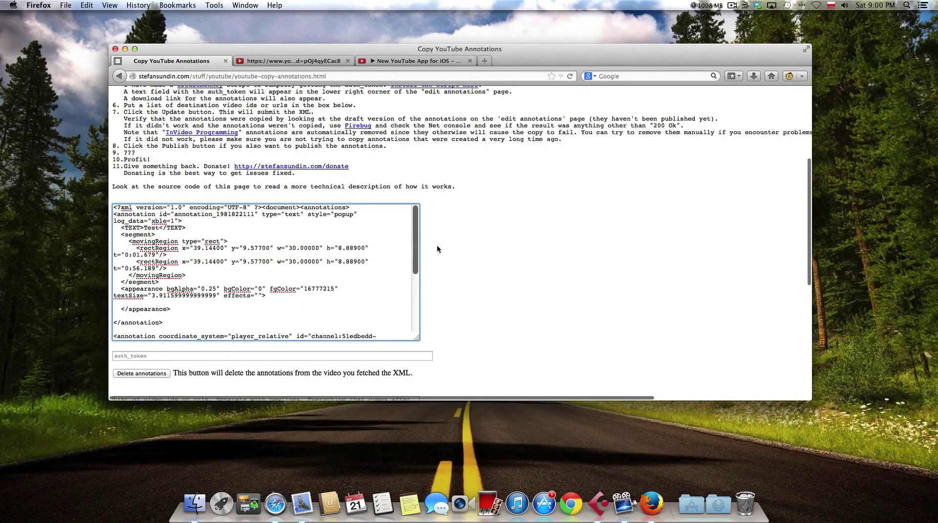
left_click(288, 61)
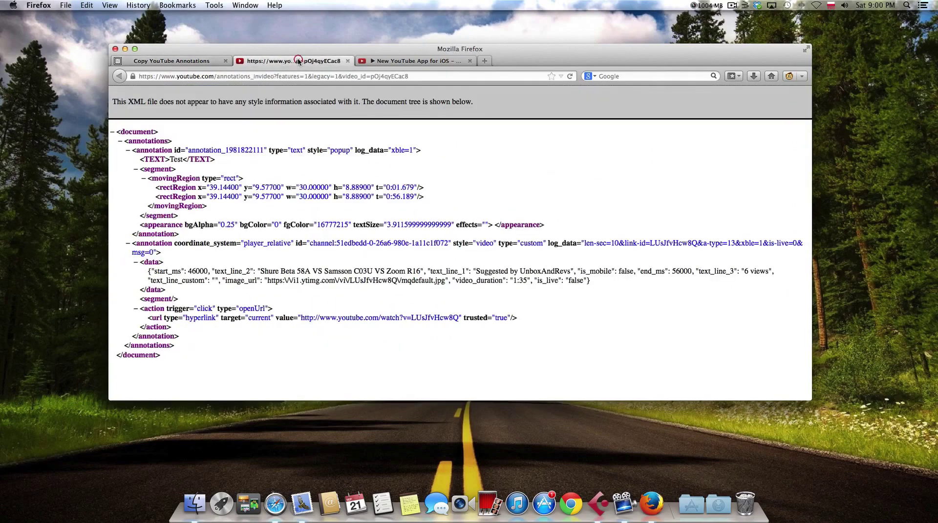
left_click(345, 62)
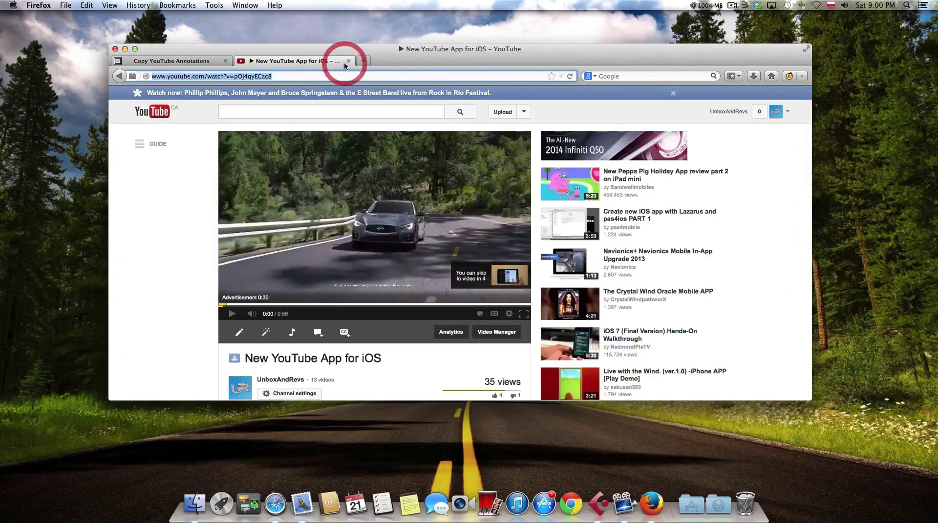
type("www.youtube.com/my_videos?o=U")
key("Return")
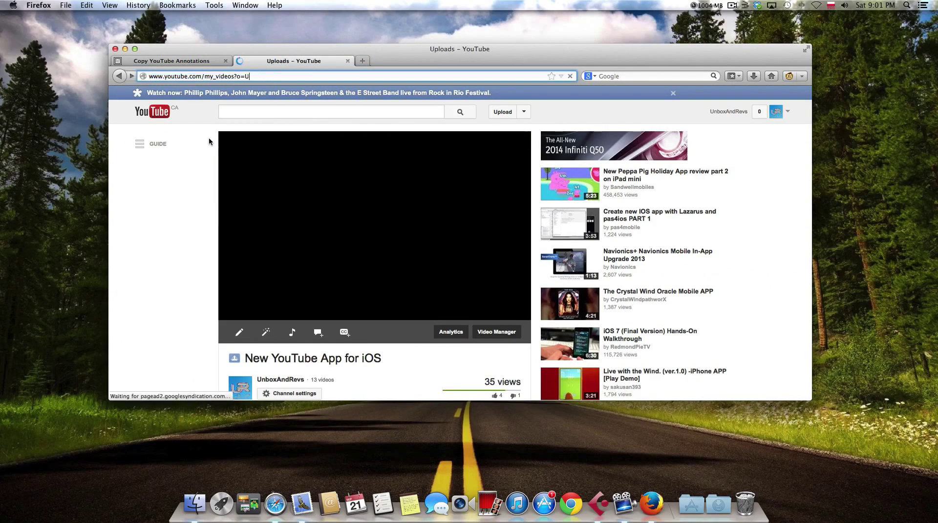
scroll(369, 244, "up", 3)
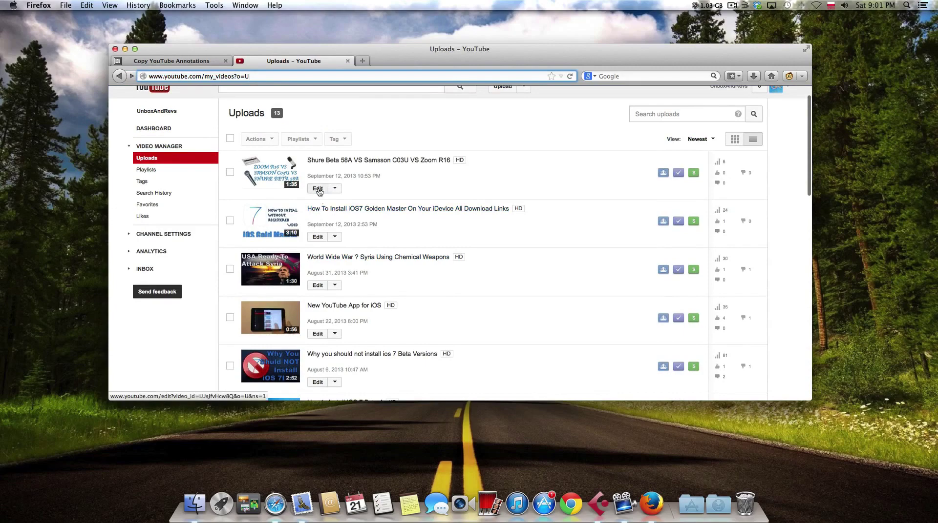
scroll(352, 229, "down", 10)
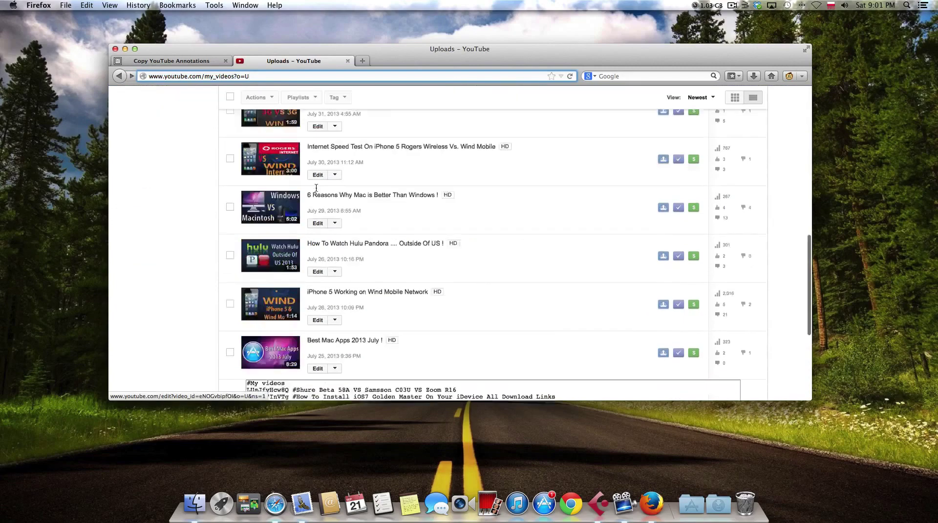
scroll(393, 270, "up", 3)
scroll(394, 270, "down", 3)
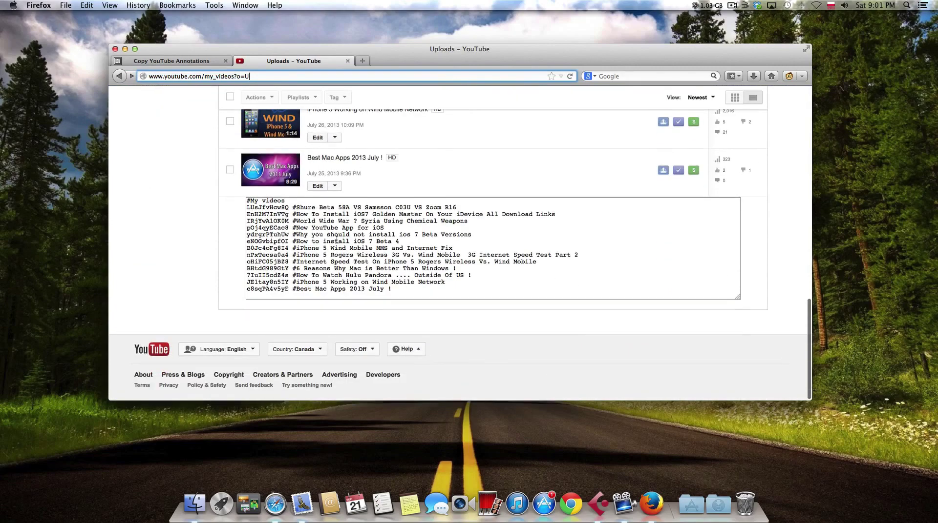
Copy the first three video IDs and titles, Shure Beta 58A through the Syria video, into the copy tool
left_click_drag(393, 292, 240, 215)
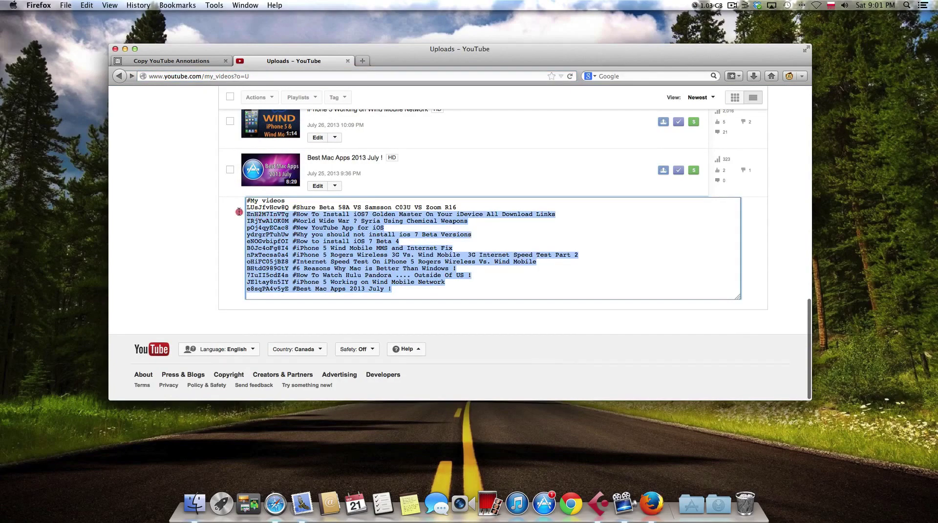
left_click(472, 242)
left_click_drag(471, 223, 236, 210)
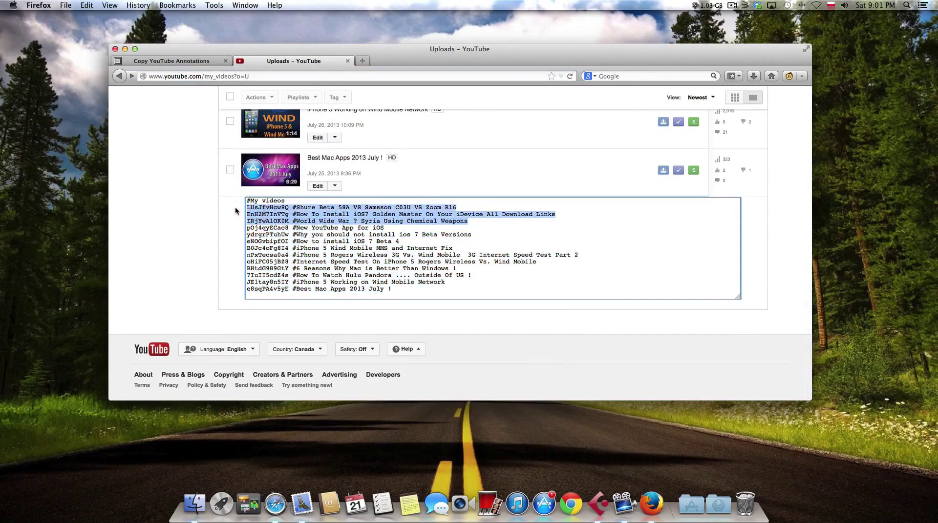
left_click(202, 61)
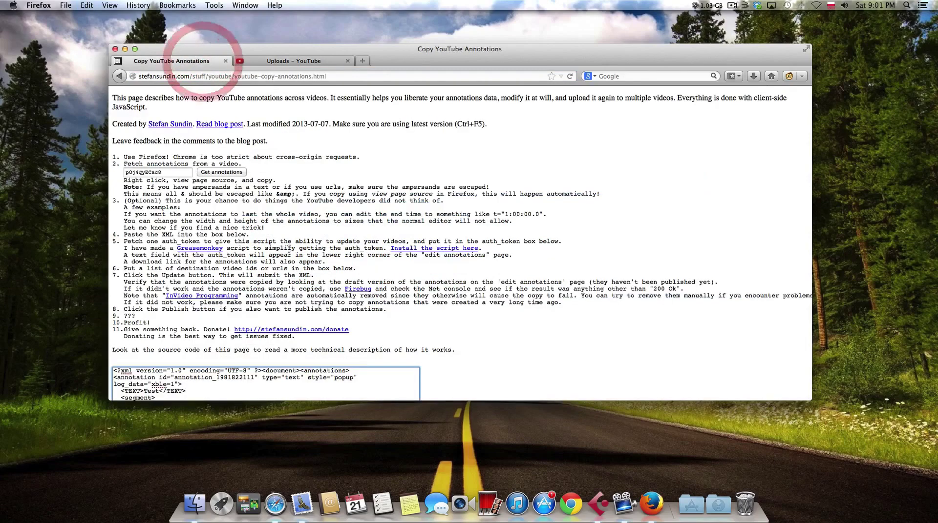
scroll(288, 250, "down", 10)
scroll(255, 291, "down", 5)
Paste the three copied video lines into the video_ids box, removing the wrapped word 'Link'
left_click(161, 201)
key("super+v")
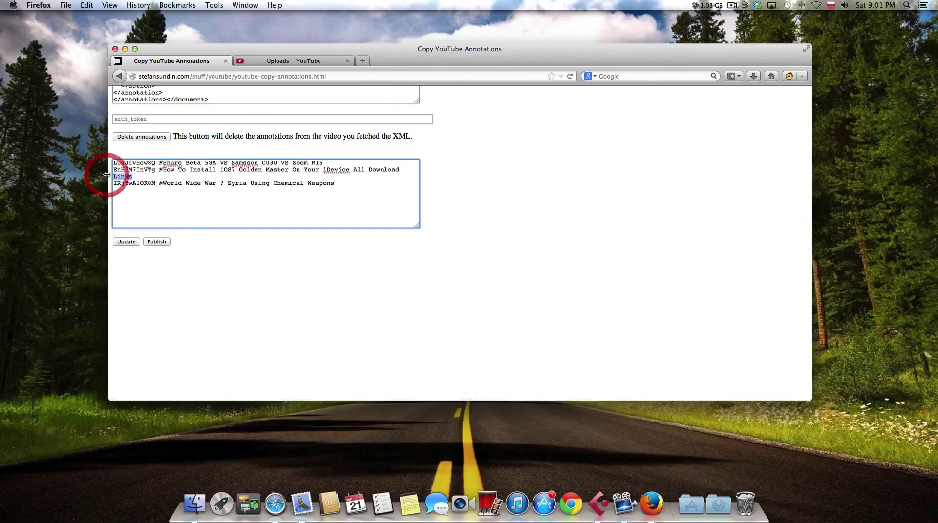
key("BackSpace")
key("BackSpace")
key("BackSpace")
key("BackSpace")
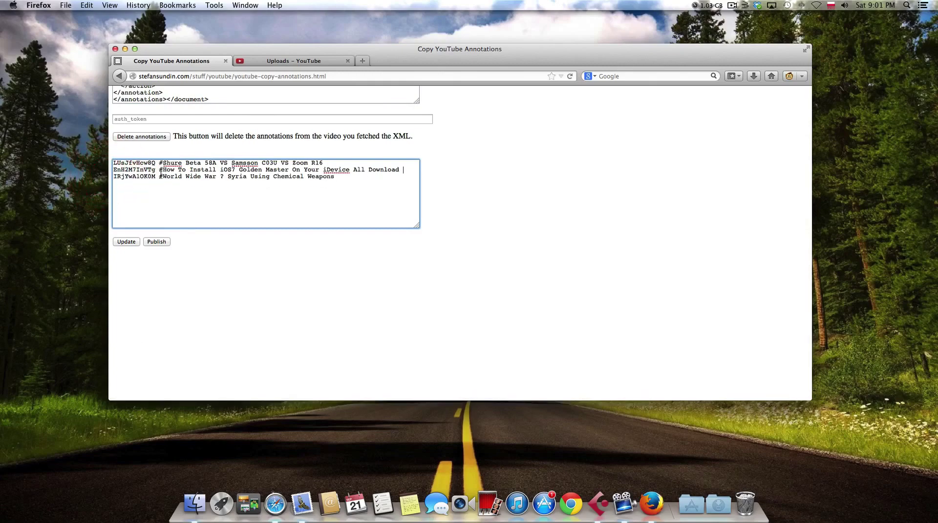
Delete the title after each of the three IDs, leaving only bare video IDs
left_click(156, 177)
key("shift+super+Right")
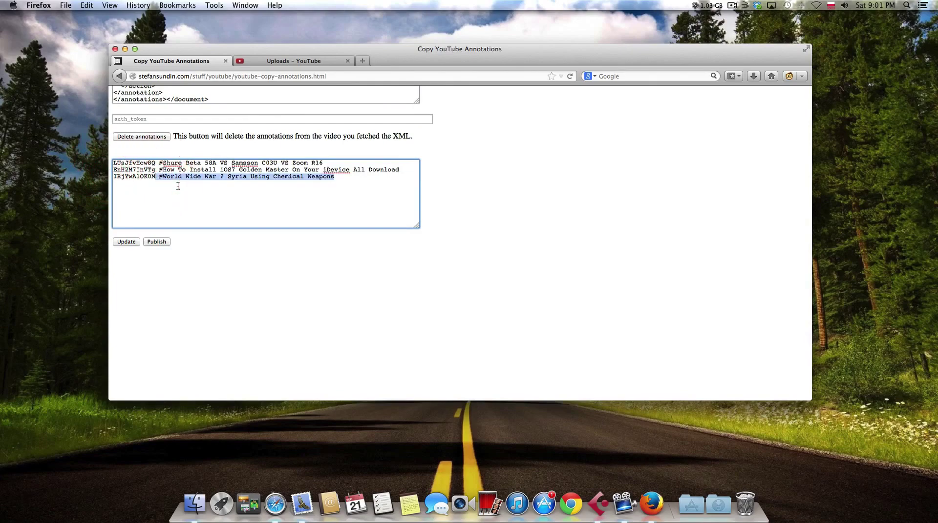
key("BackSpace")
key("shift+super+Right")
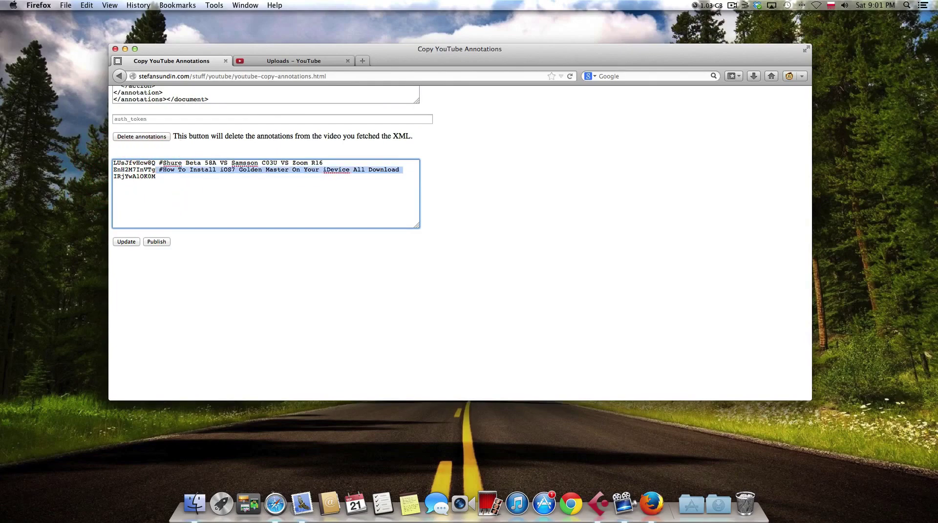
key("BackSpace")
key("shift+super+Right")
key("BackSpace")
scroll(160, 196, "down", 1)
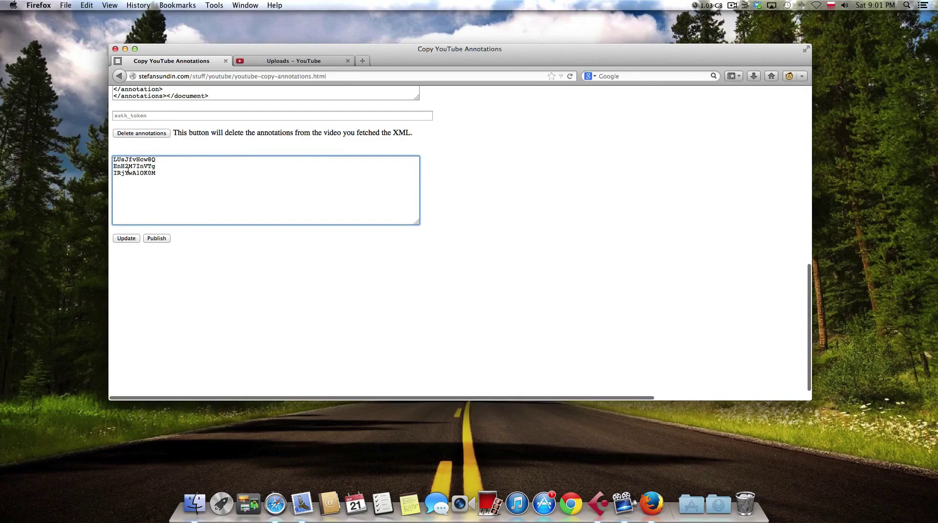
Open the Shure Beta 58A video's edit page from the YouTube uploads list
left_click(295, 65)
scroll(388, 187, "up", 15)
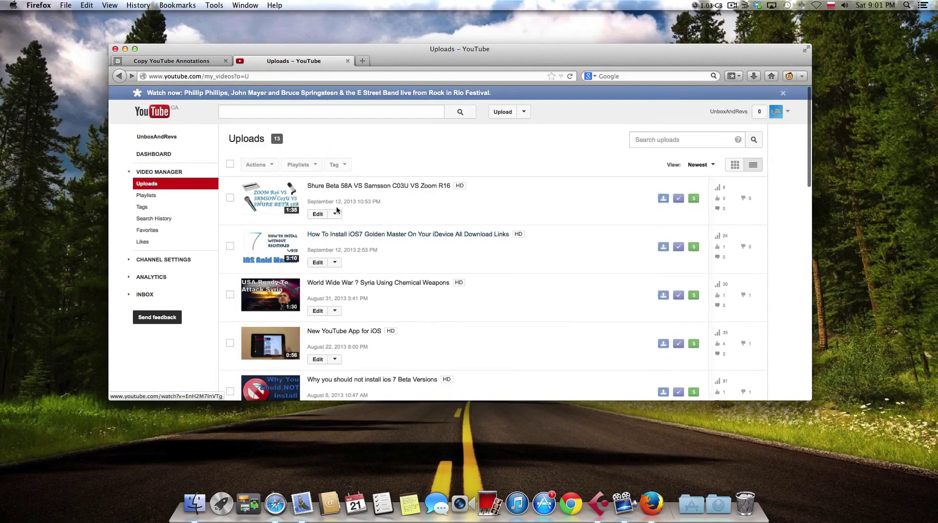
left_click(317, 214)
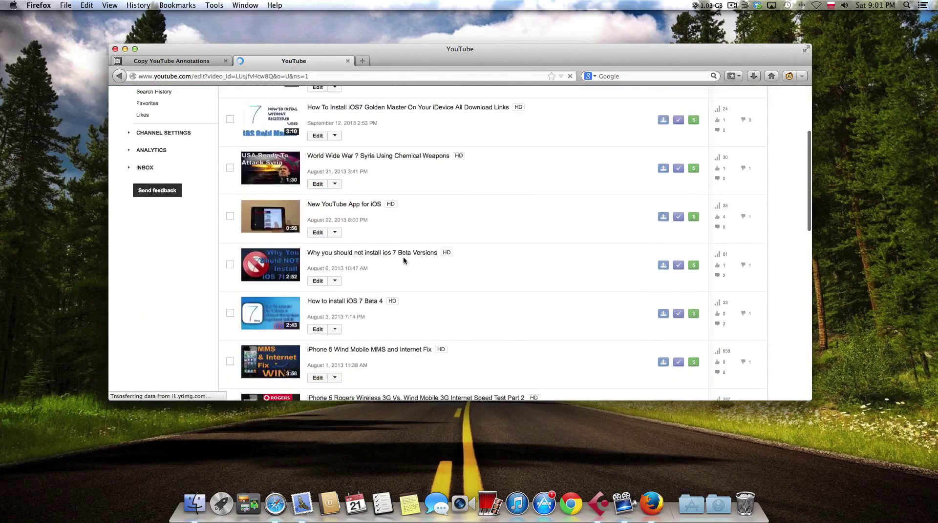
scroll(404, 260, "down", 10)
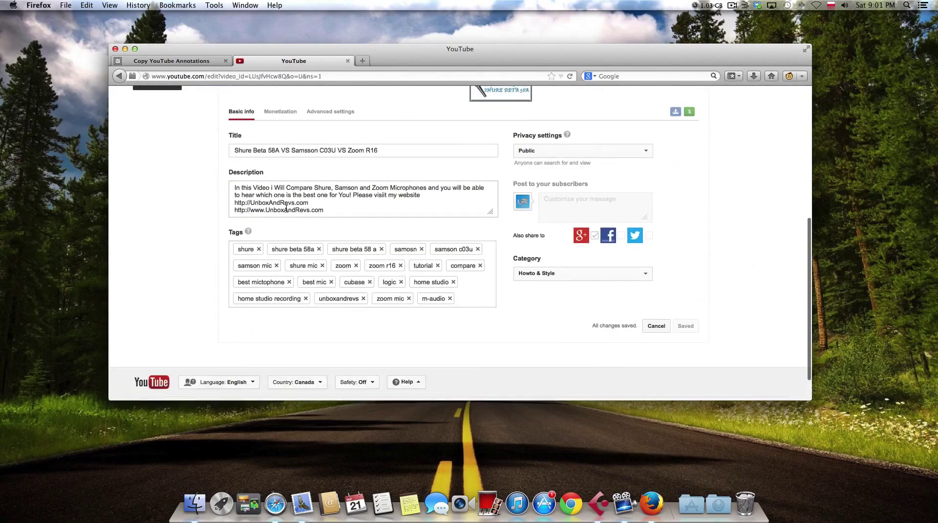
scroll(439, 273, "down", 3)
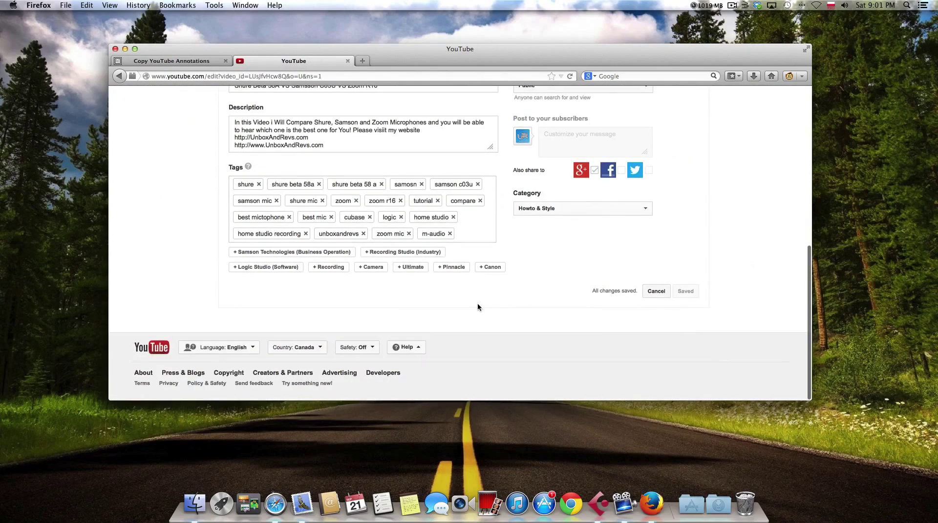
scroll(478, 308, "up", 12)
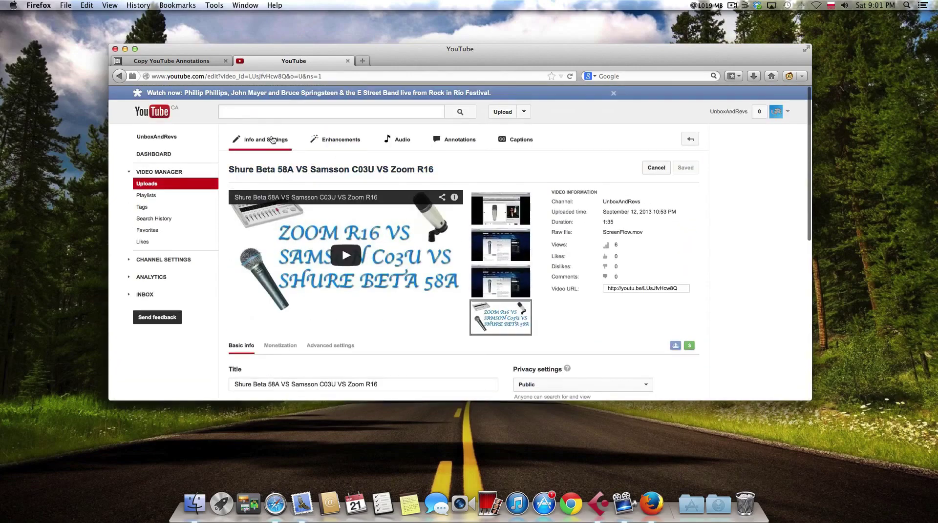
Select and copy the auth token from the video's Annotations editor
left_click(455, 139)
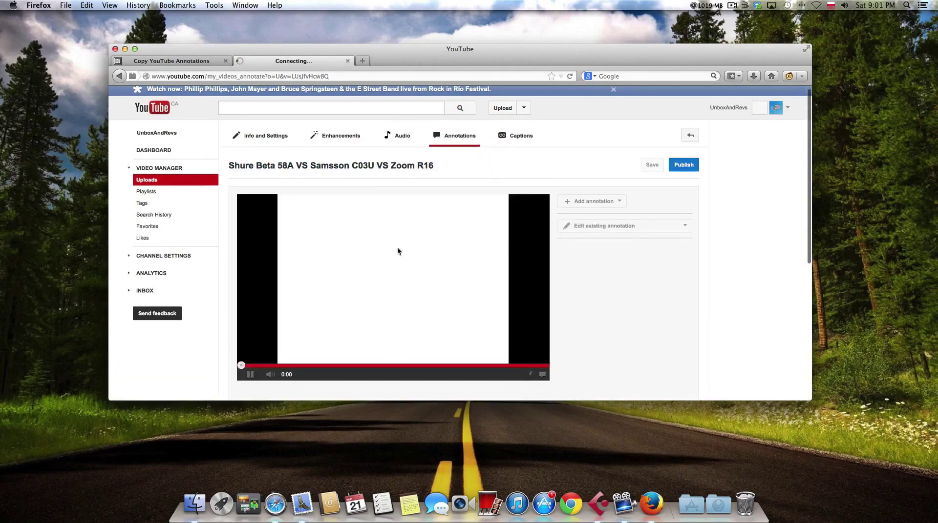
scroll(397, 247, "down", 10)
left_click(456, 296)
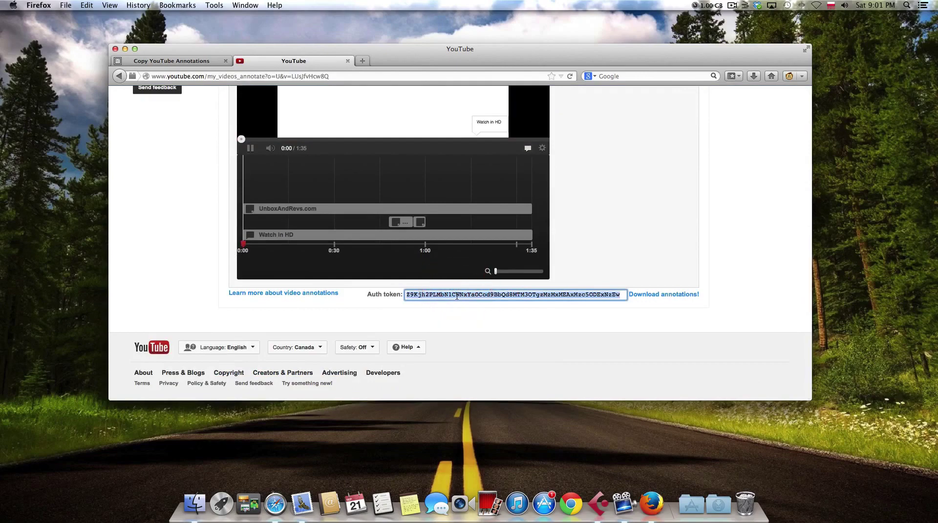
left_click(211, 60)
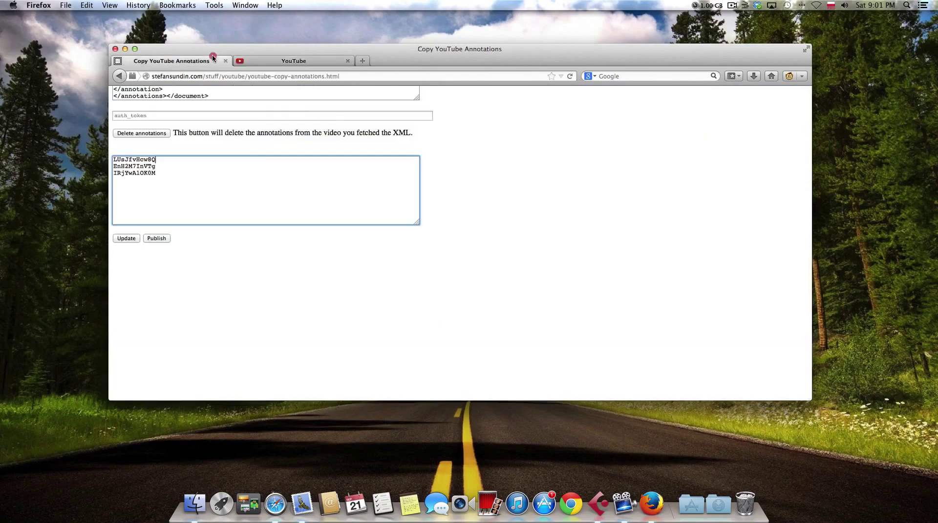
Pause the editor's video preview and paste the auth token into the auth_token field
left_click(318, 60)
left_click(250, 148)
left_click(195, 60)
scroll(236, 208, "up", 3)
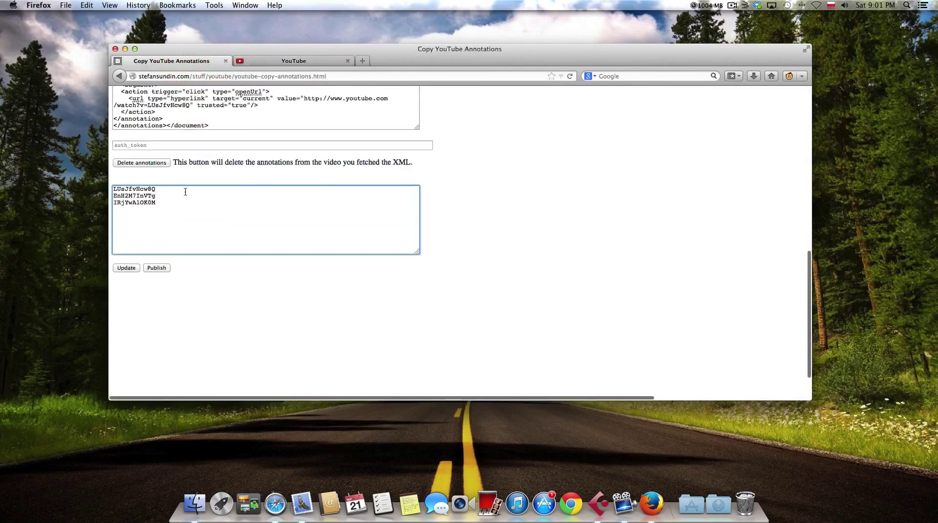
left_click(147, 168)
key("super+v")
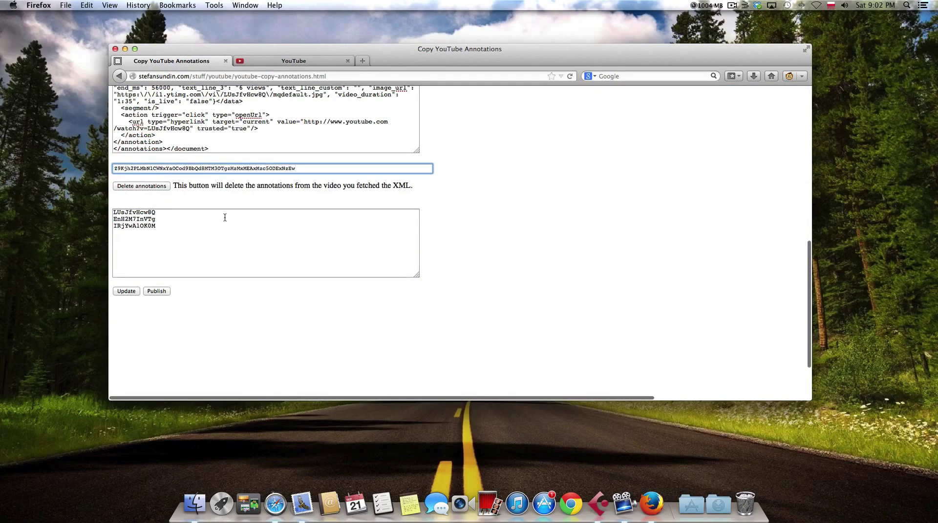
Update and publish the annotation to the three listed videos, then return to YouTube
scroll(225, 217, "up", 5)
scroll(195, 224, "down", 8)
left_click(122, 219)
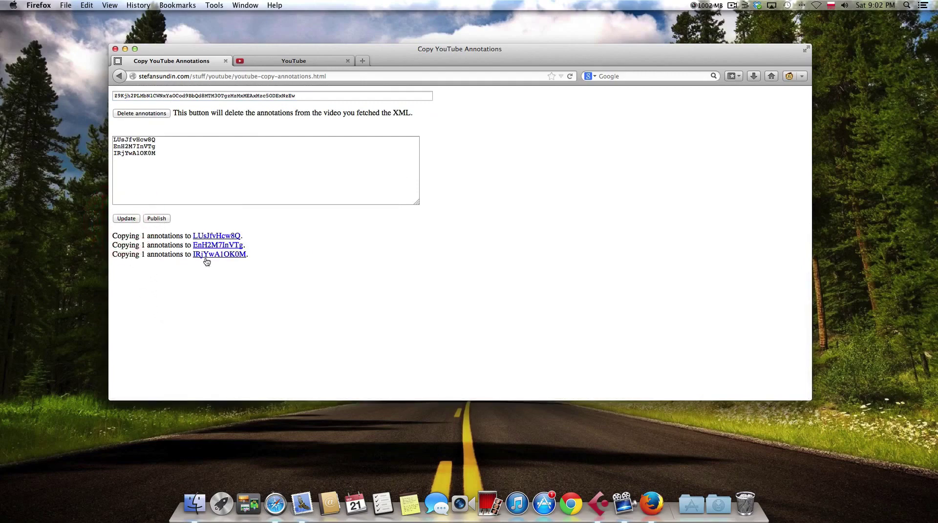
left_click(160, 219)
left_click(279, 59)
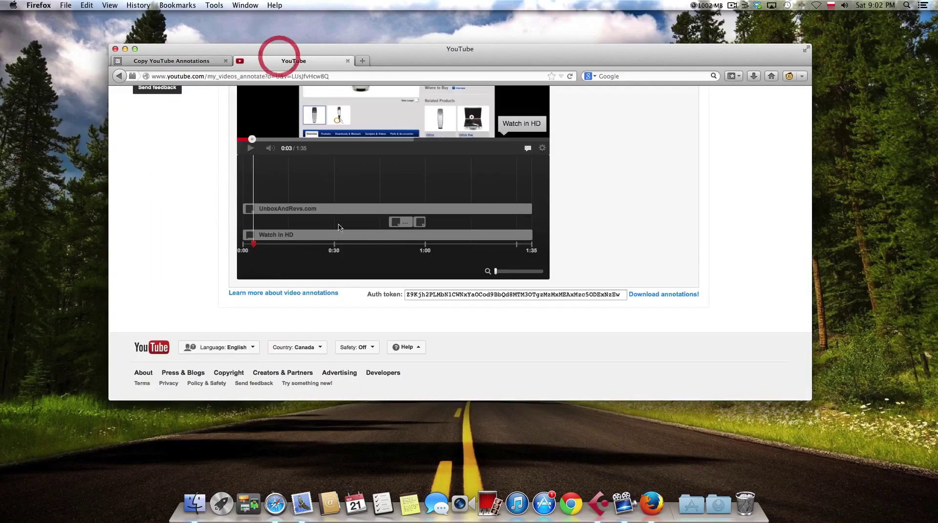
Play the Shure Beta 58A video to confirm the copied 'Test' note appears on it
scroll(210, 129, "up", 1)
key("super+bracketleft")
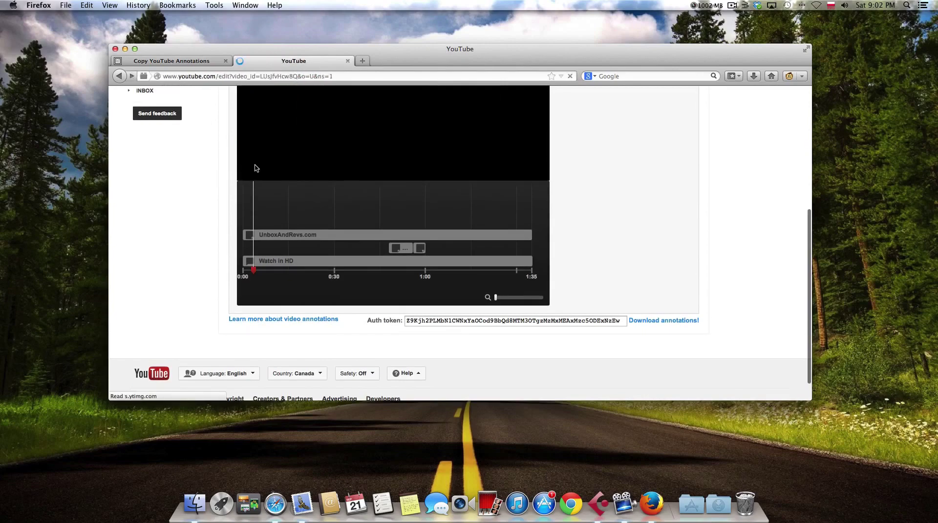
left_click(221, 184)
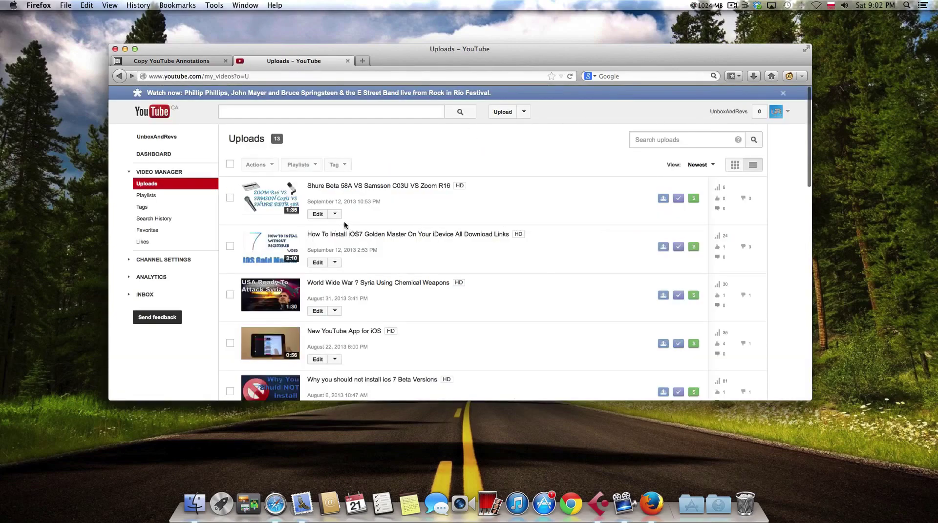
scroll(344, 223, "down", 2)
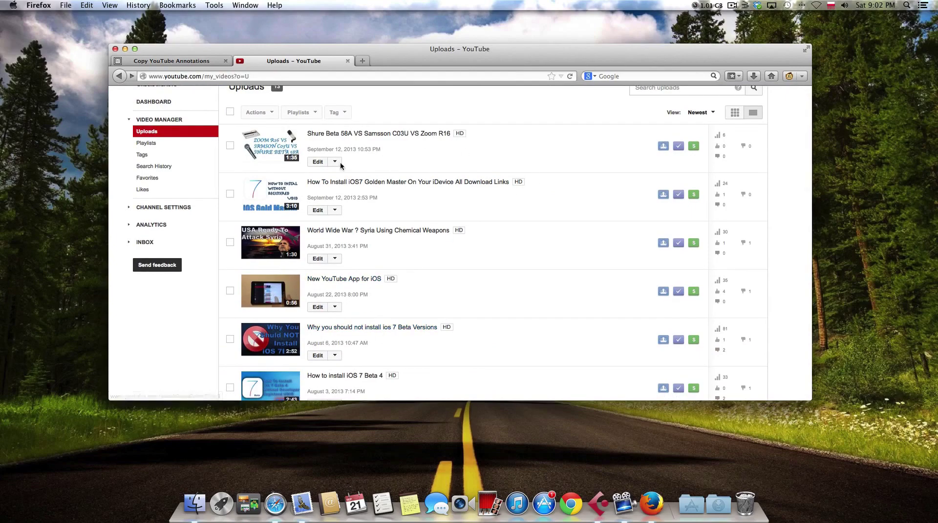
left_click(357, 137)
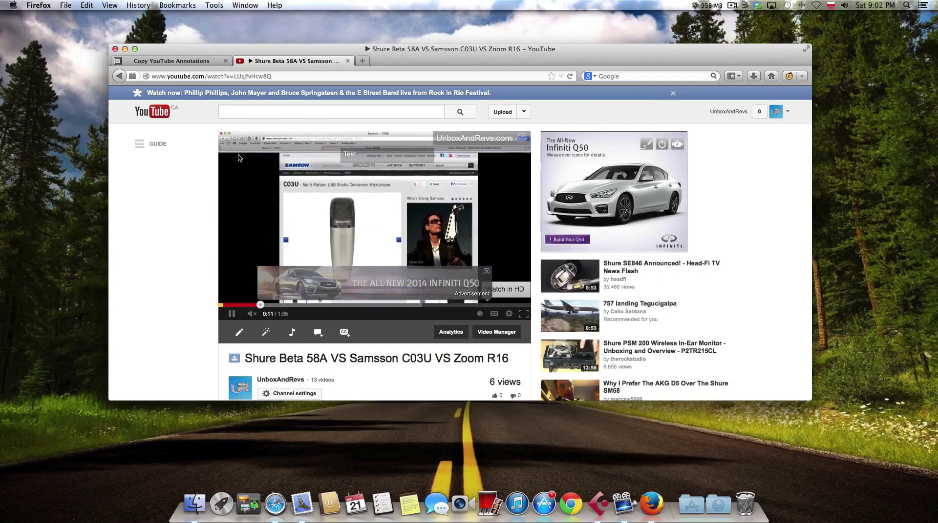
left_click(195, 62)
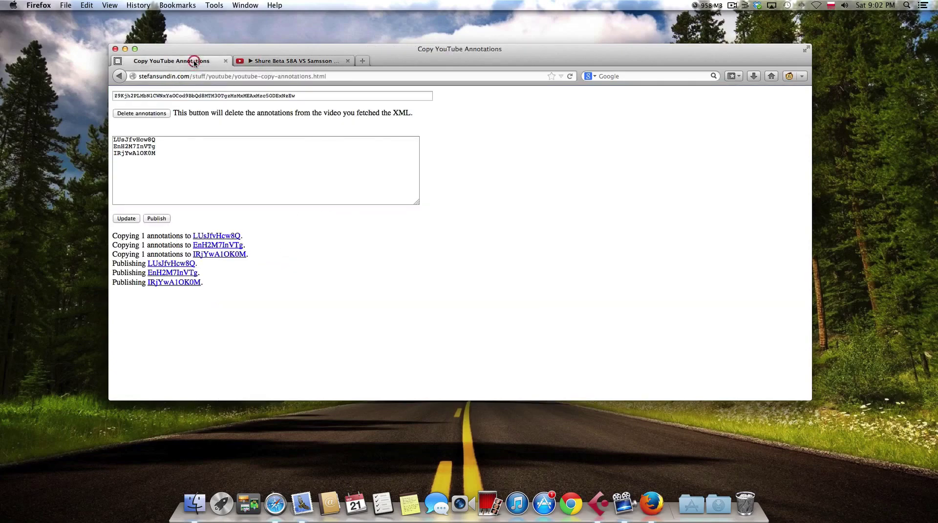
scroll(243, 164, "up", 5)
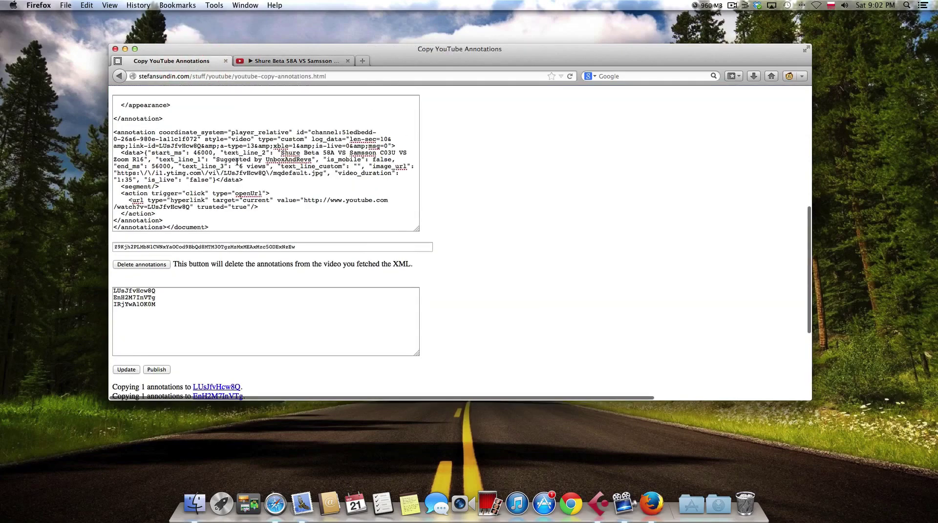